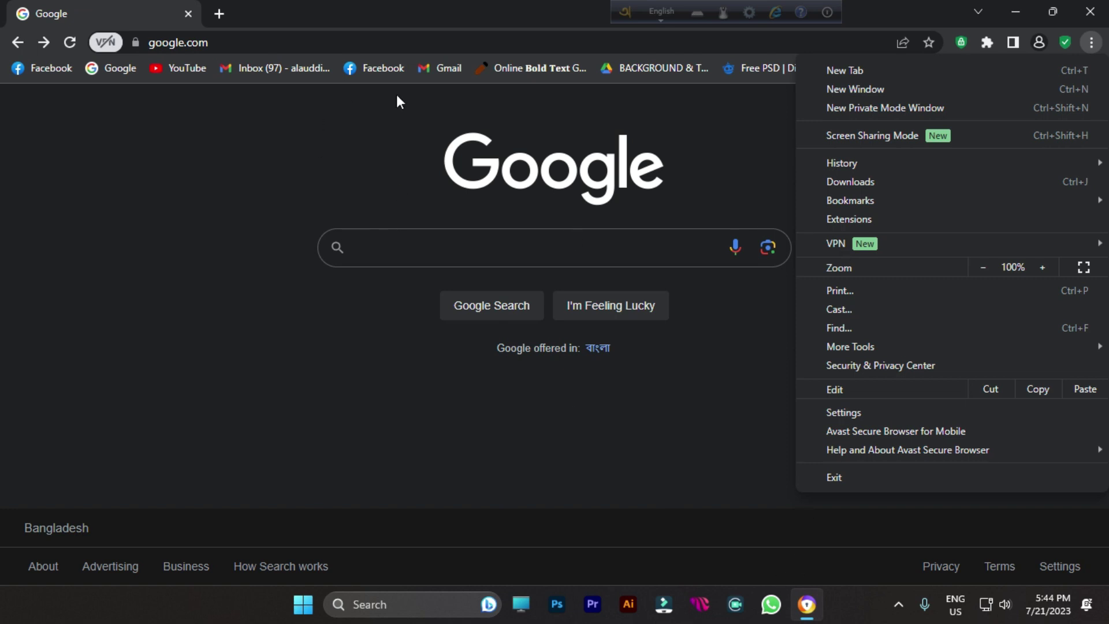
Step: Dismiss the Avast browser menu to reveal the Google home page
click(435, 247)
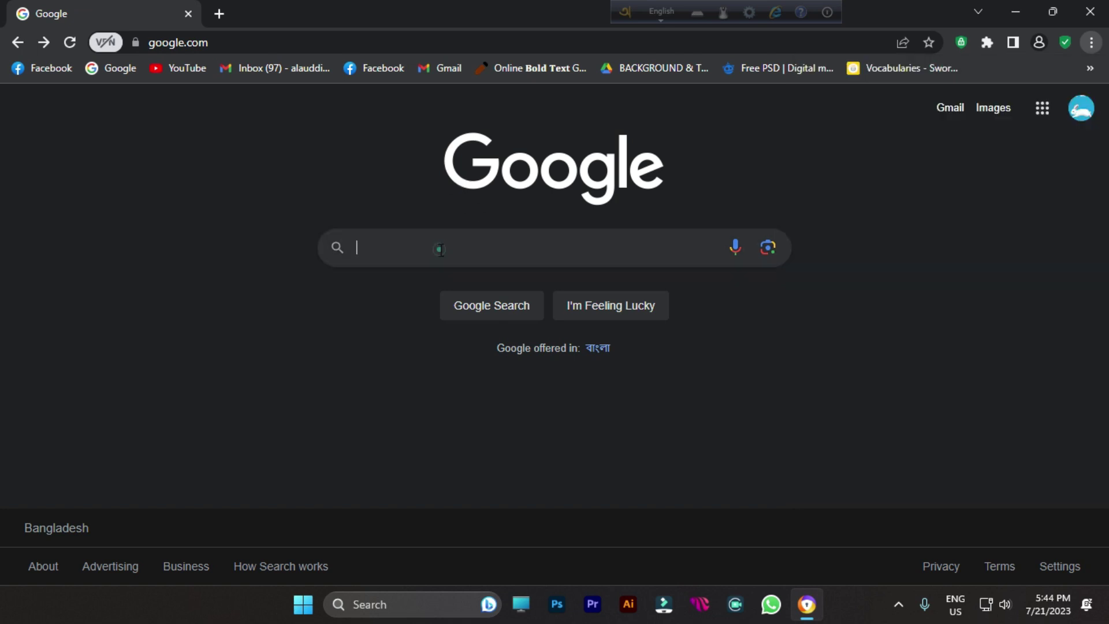
Step: Search Google for 'shutterstock contributor' and open the submit.shutterstock.com result
click(435, 239)
text(Shutte)
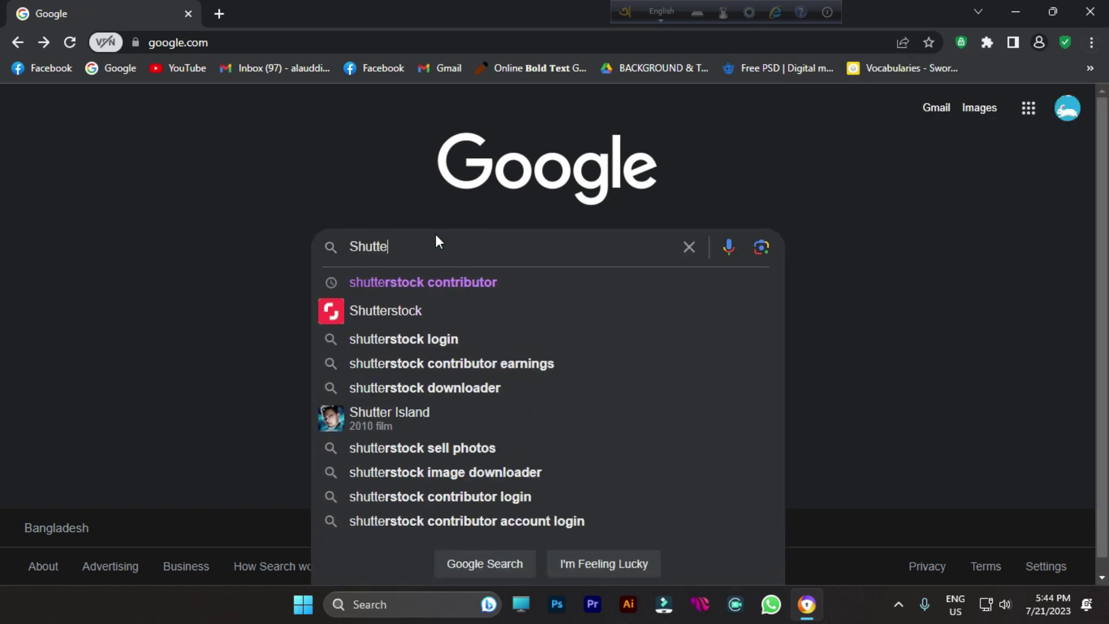
text(rstock contribut)
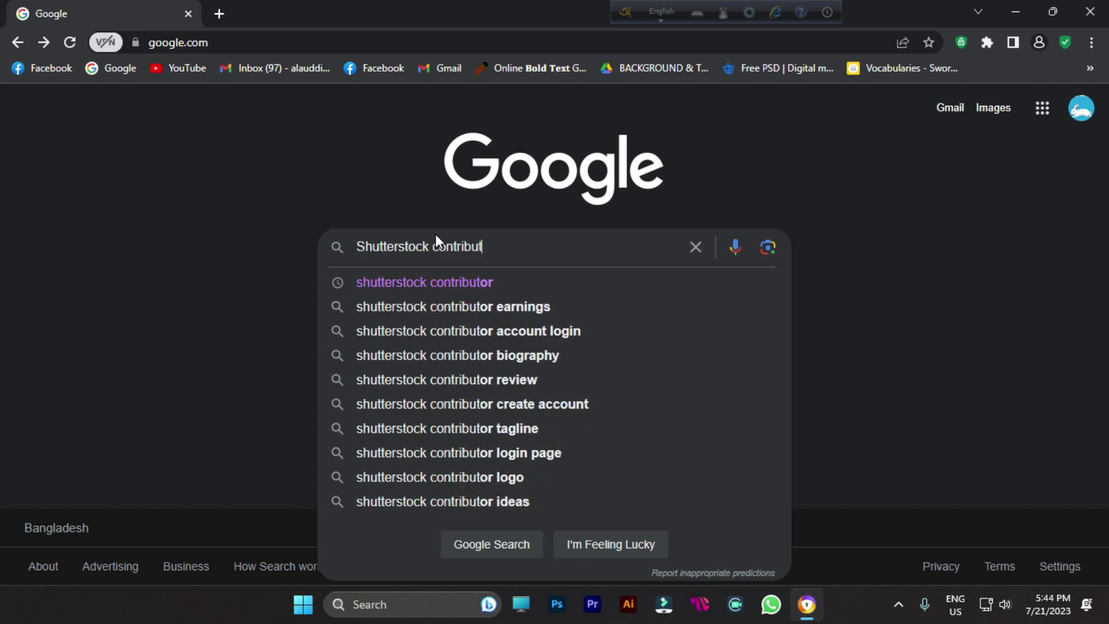
key(Down)
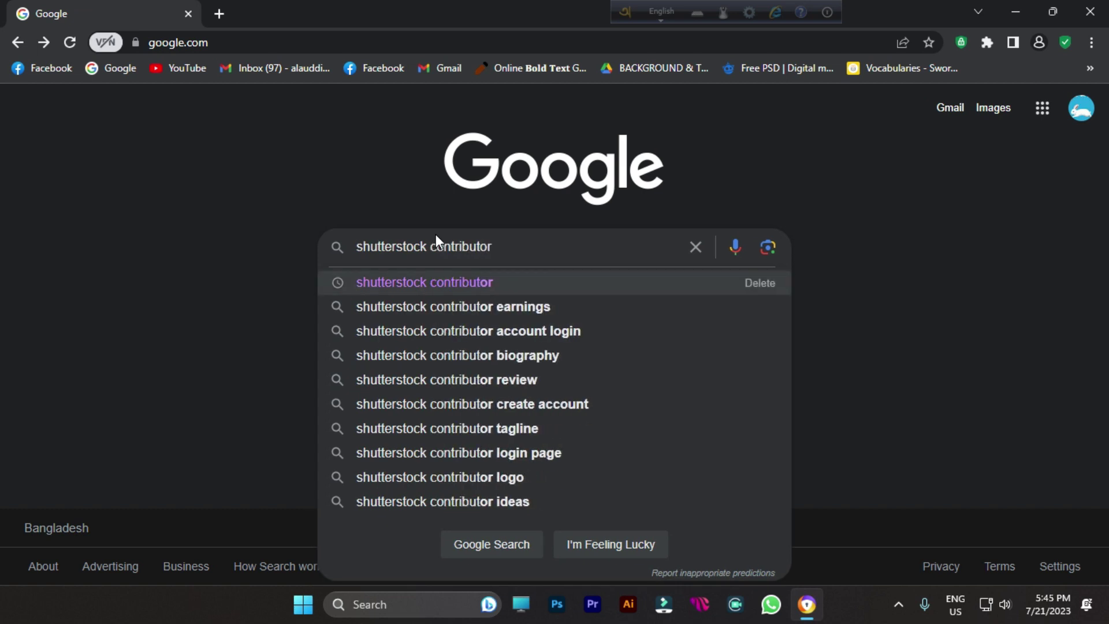
key(Return)
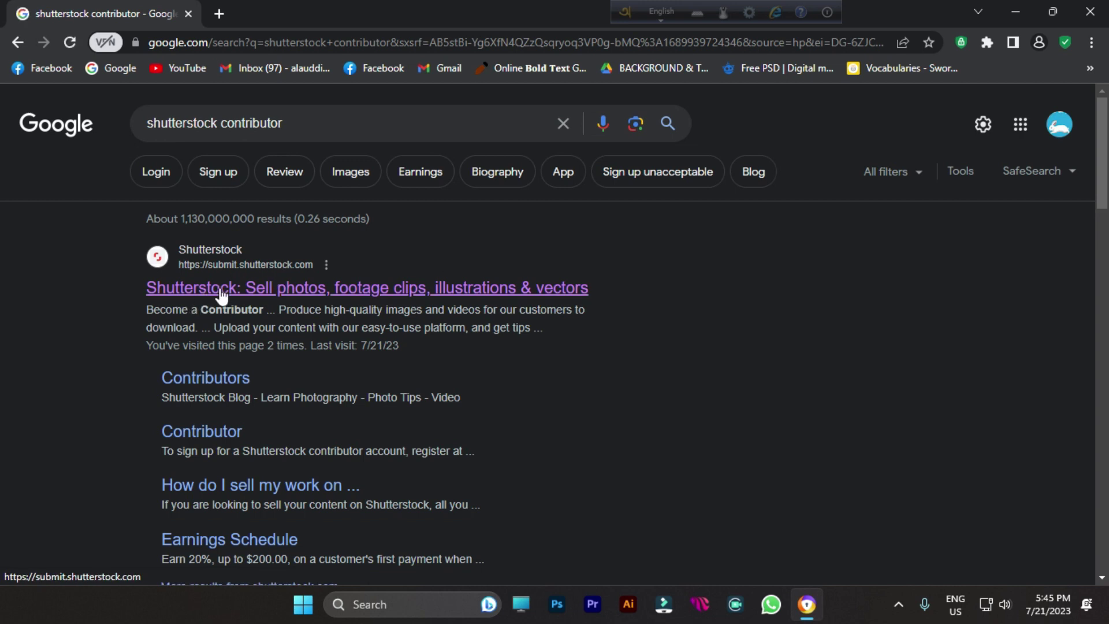
click(220, 286)
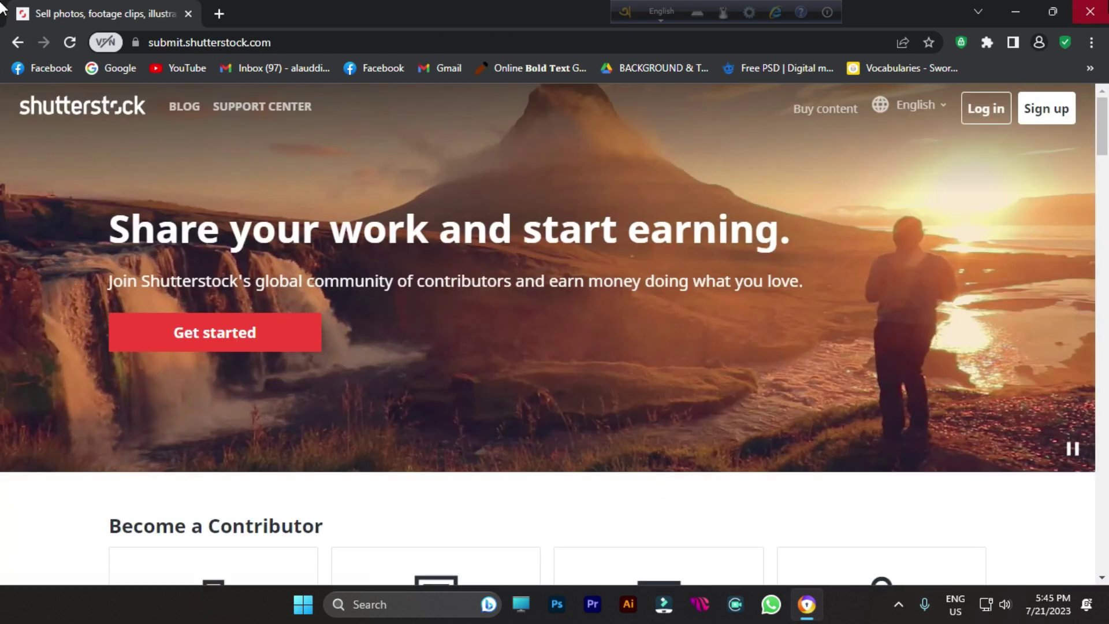
Step: Choose Get started to begin contributor sign-up
click(270, 331)
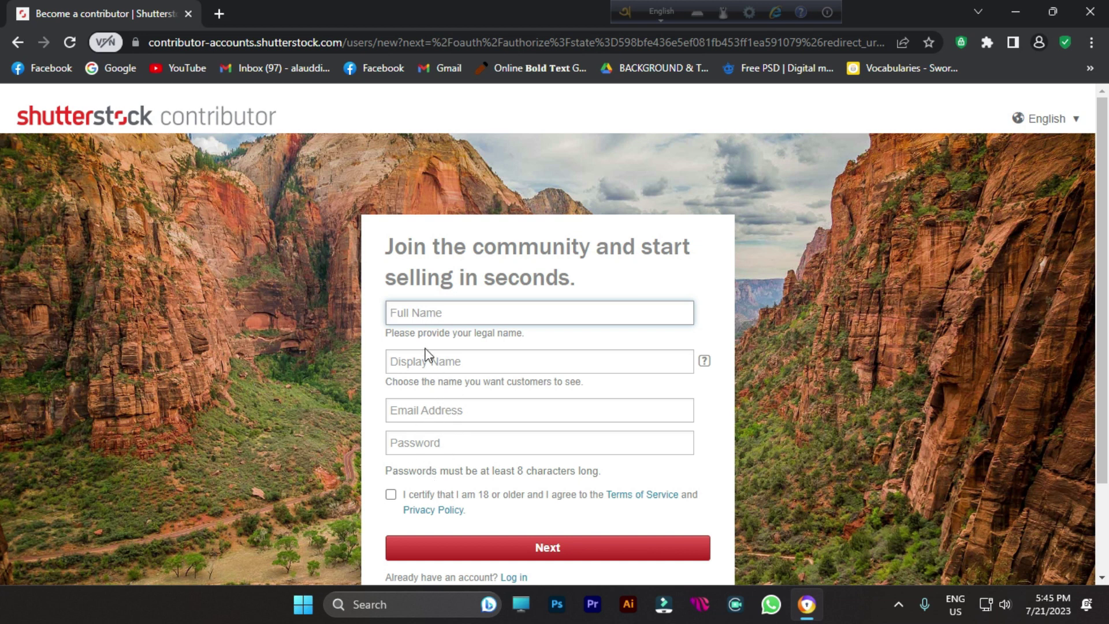
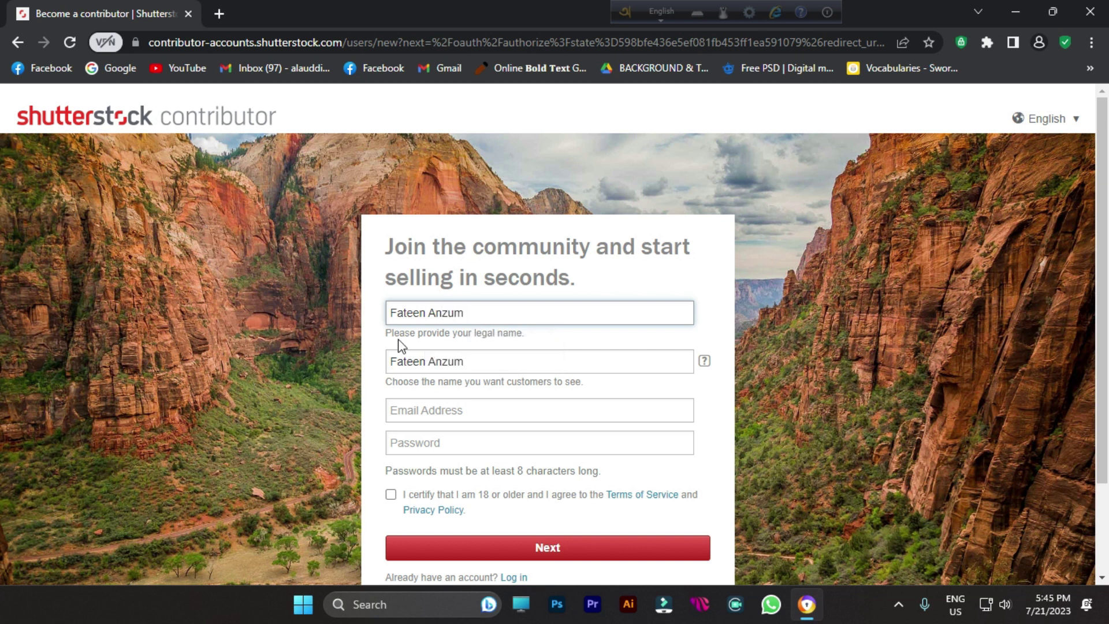
Step: Enter the contributor's full name, fix the display name's last letter, and confirm the email
triple_click(467, 314)
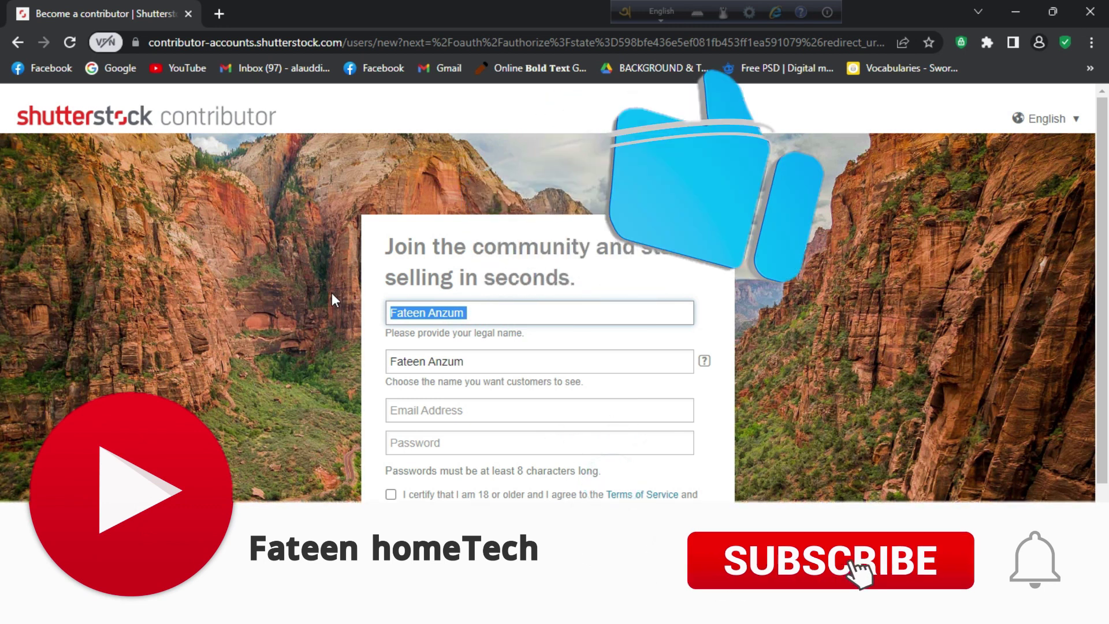
click(459, 356)
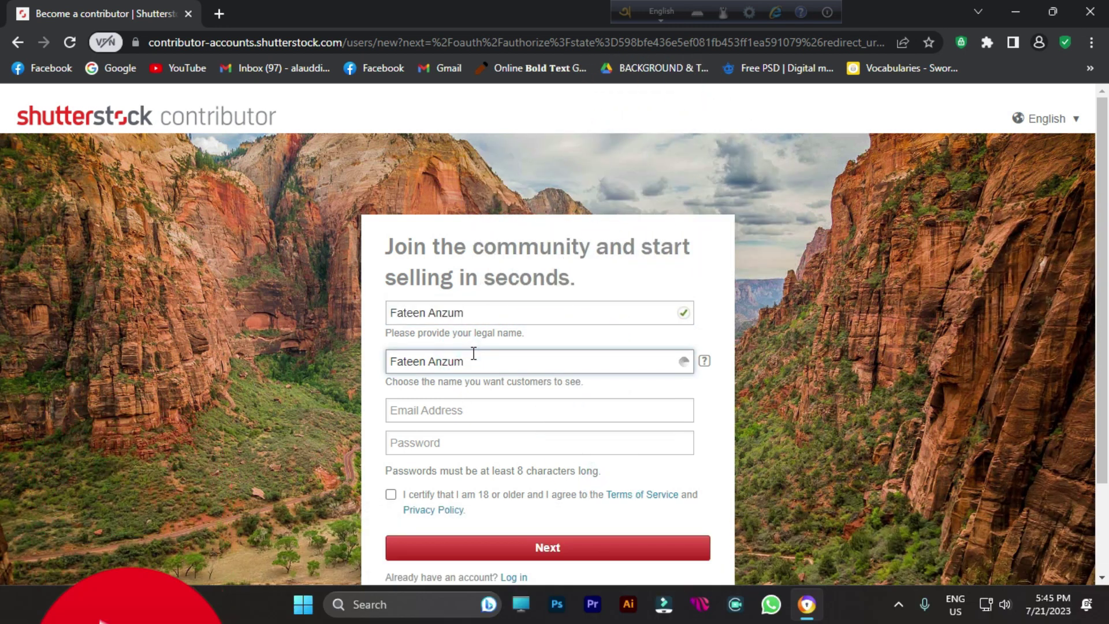
key(BackSpace)
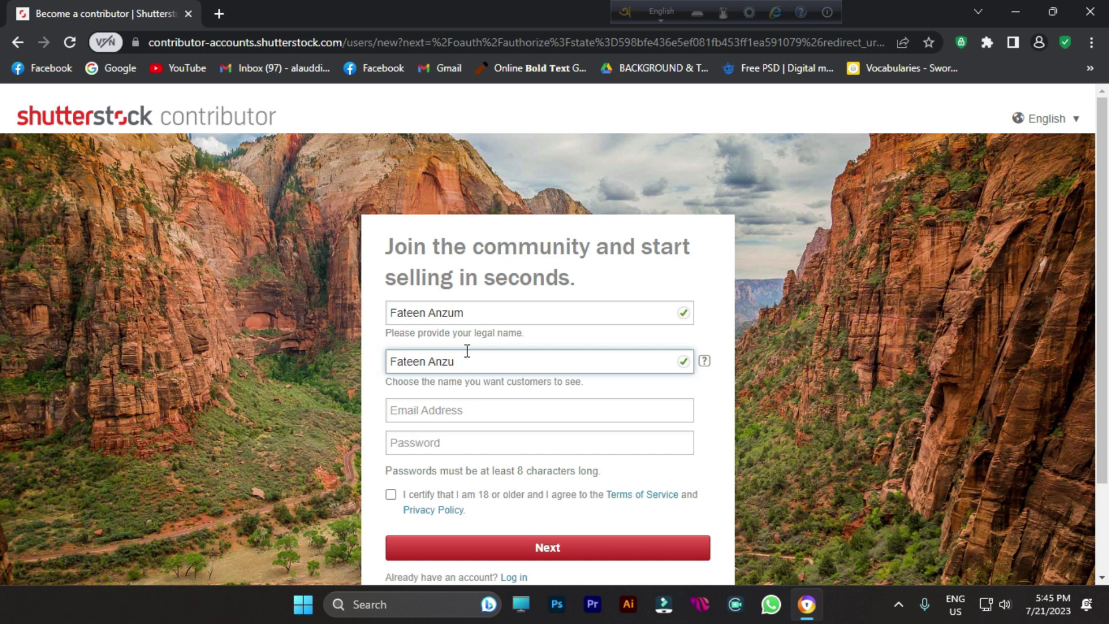
text(m)
click(427, 406)
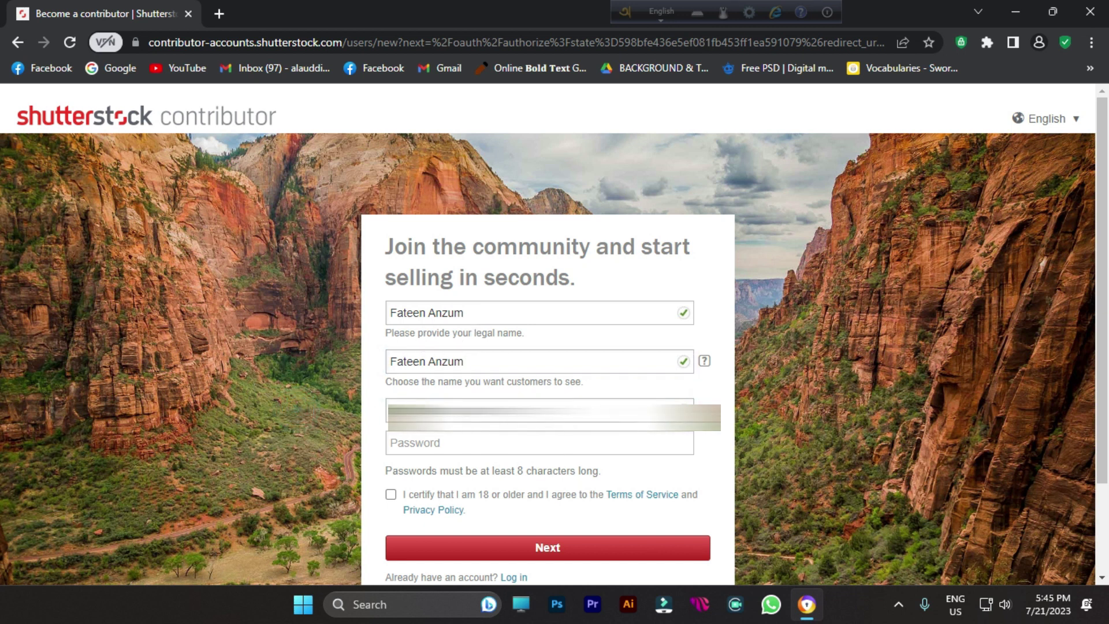
click(442, 443)
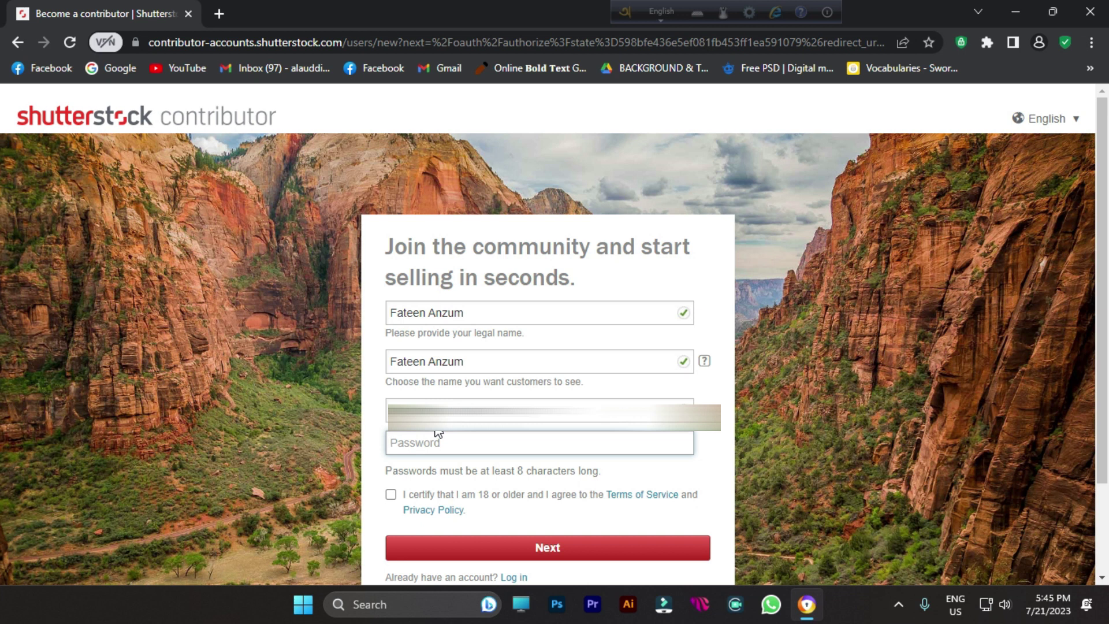
Step: Enter an account password, replacing the first one that was rejected
text(•••••••)
click(518, 471)
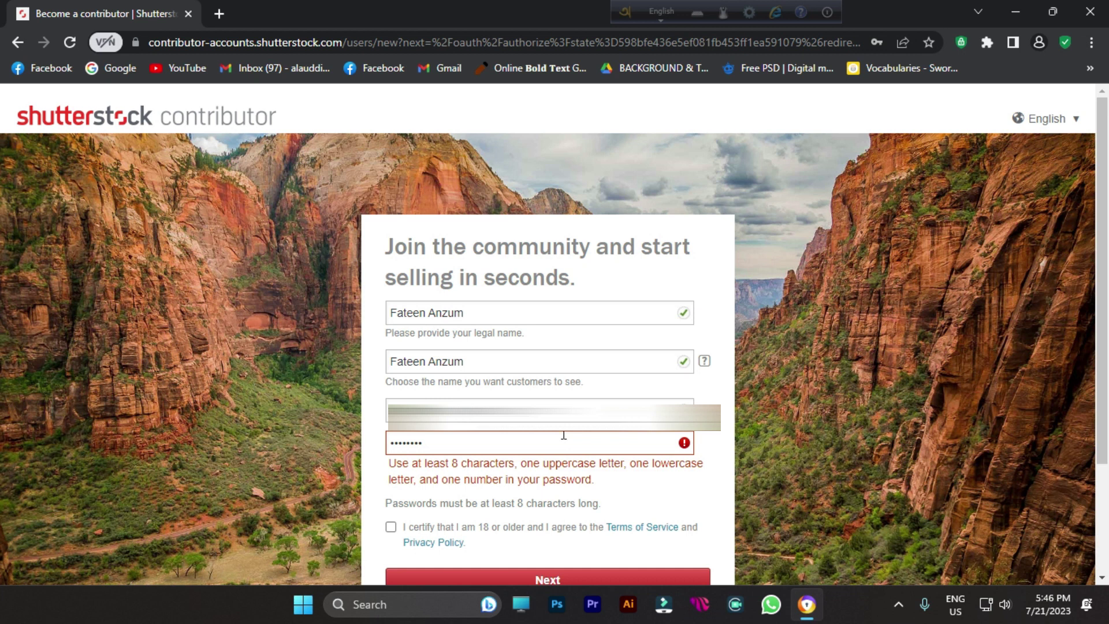
double_click(507, 435)
text(•••)
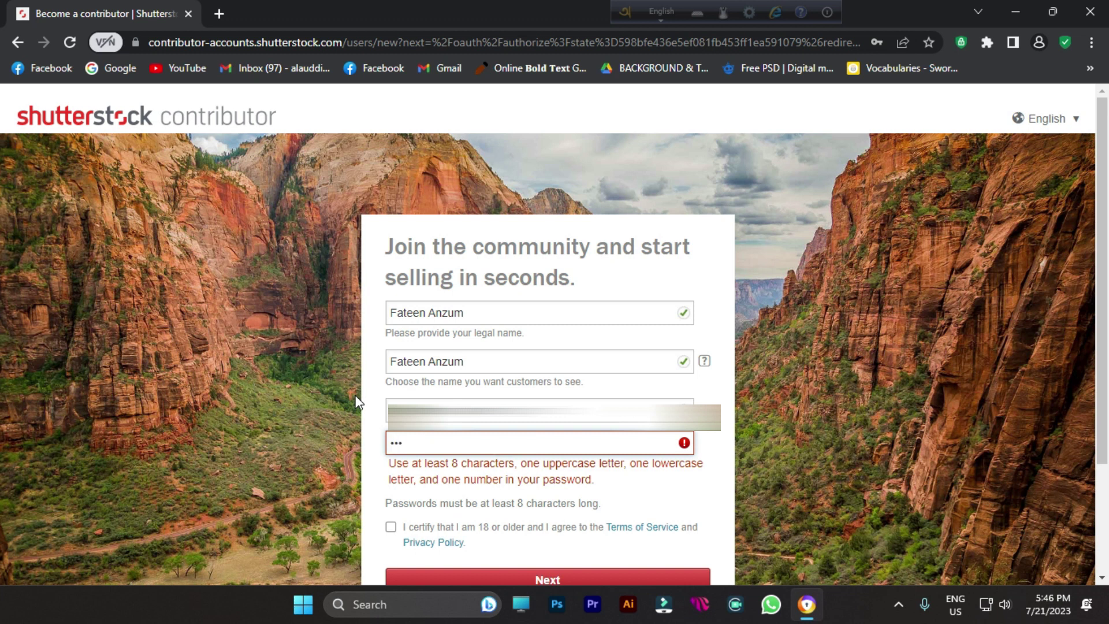
text(••••••)
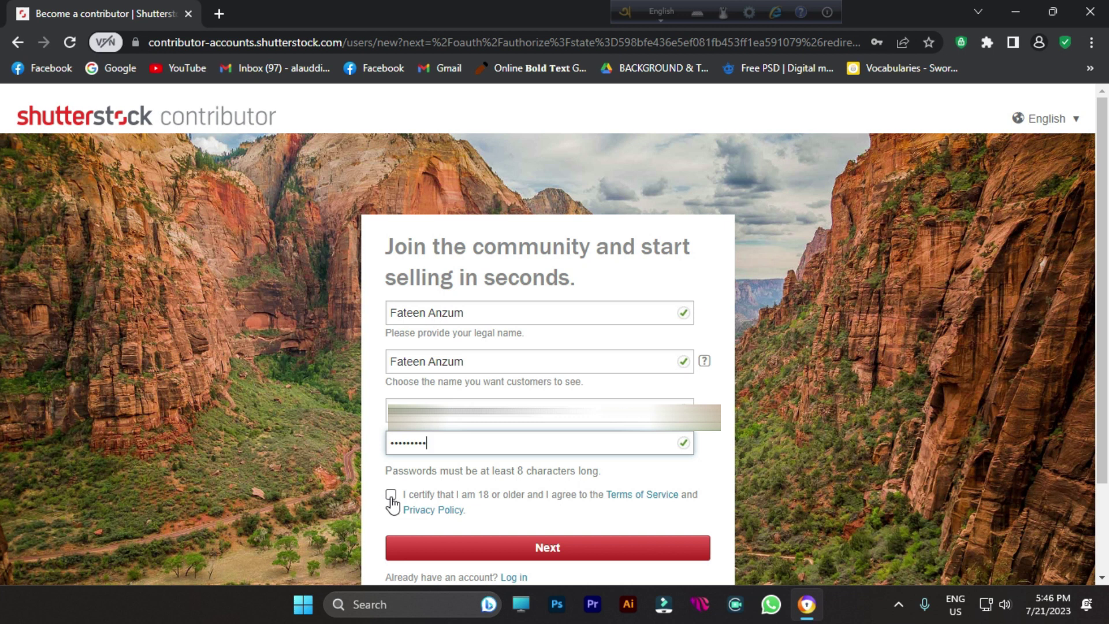
Step: Accept the age and terms statement and submit the sign-up form
click(391, 496)
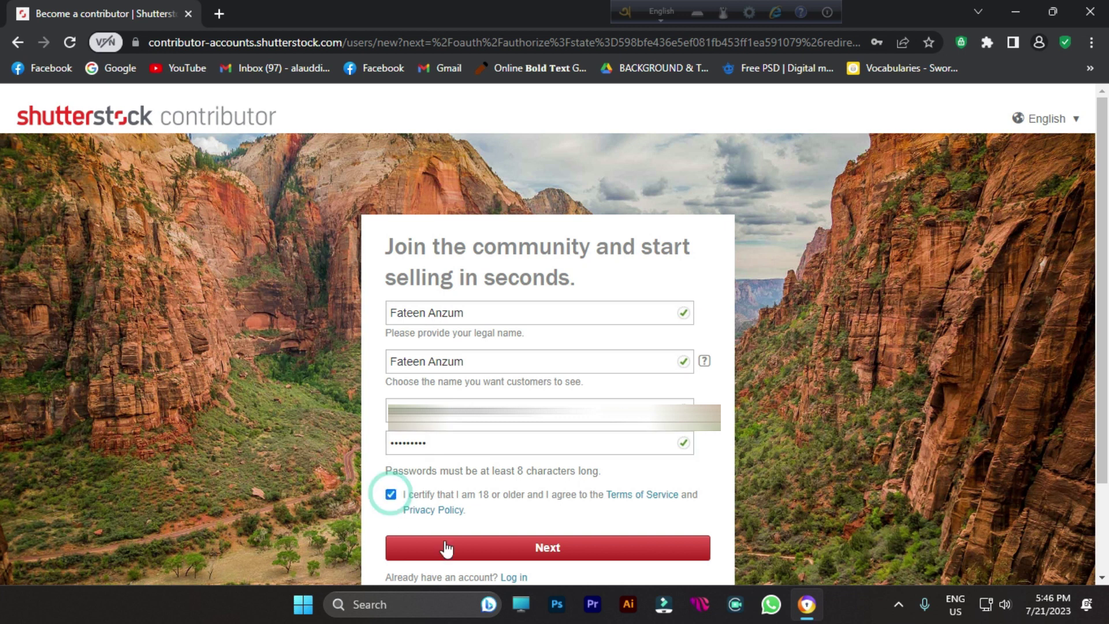
click(445, 547)
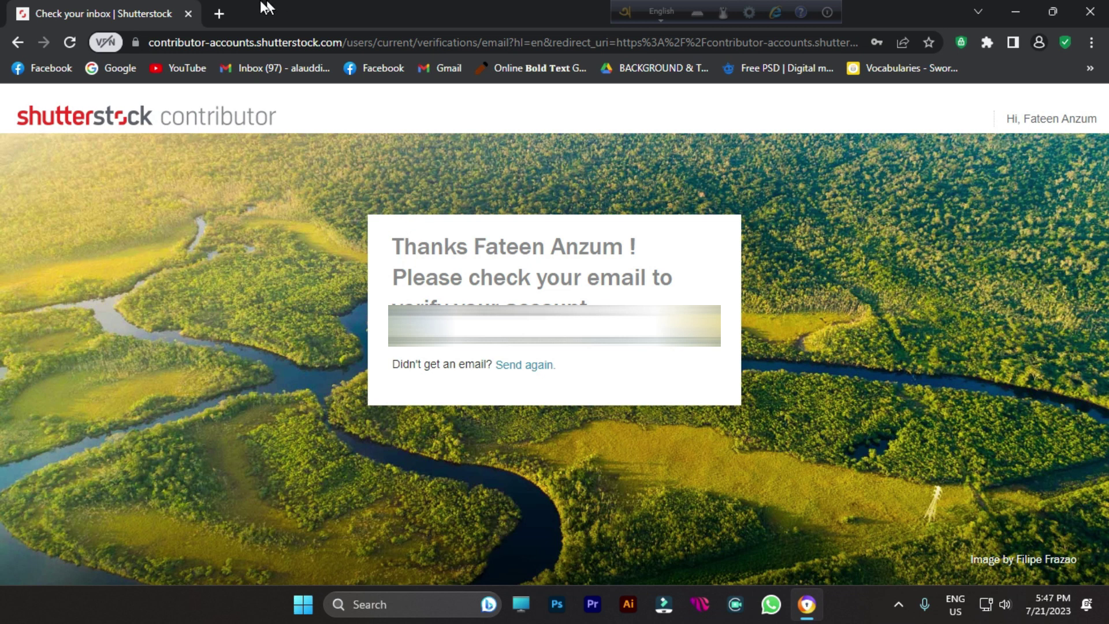
click(218, 14)
Step: In Gmail, open Shutterstock's verification email and follow its verify link
text(gmail)
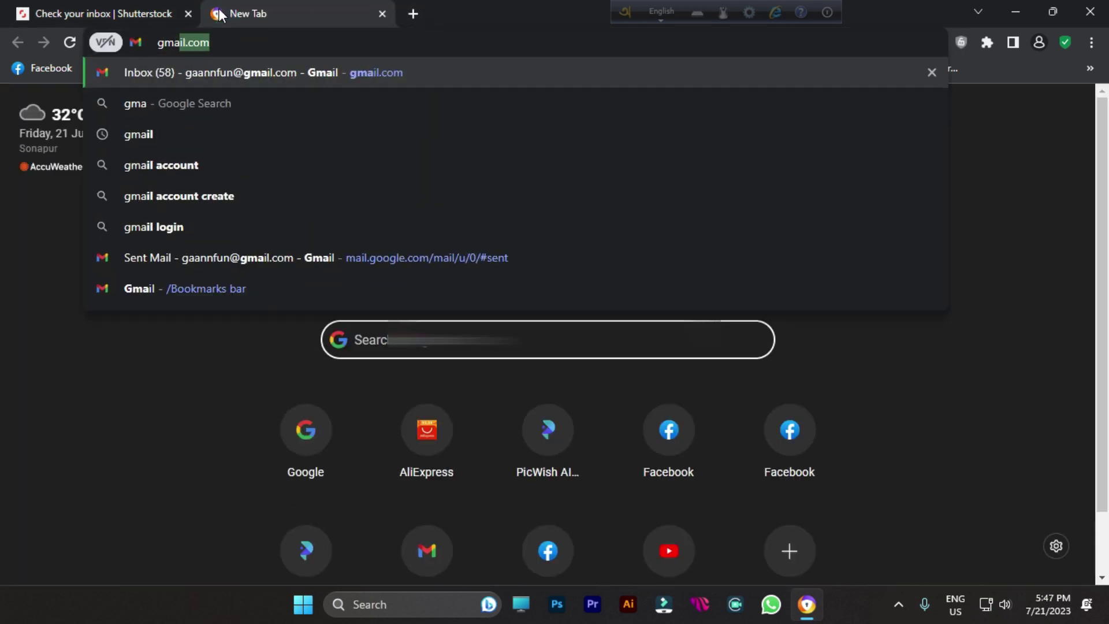
text(.com)
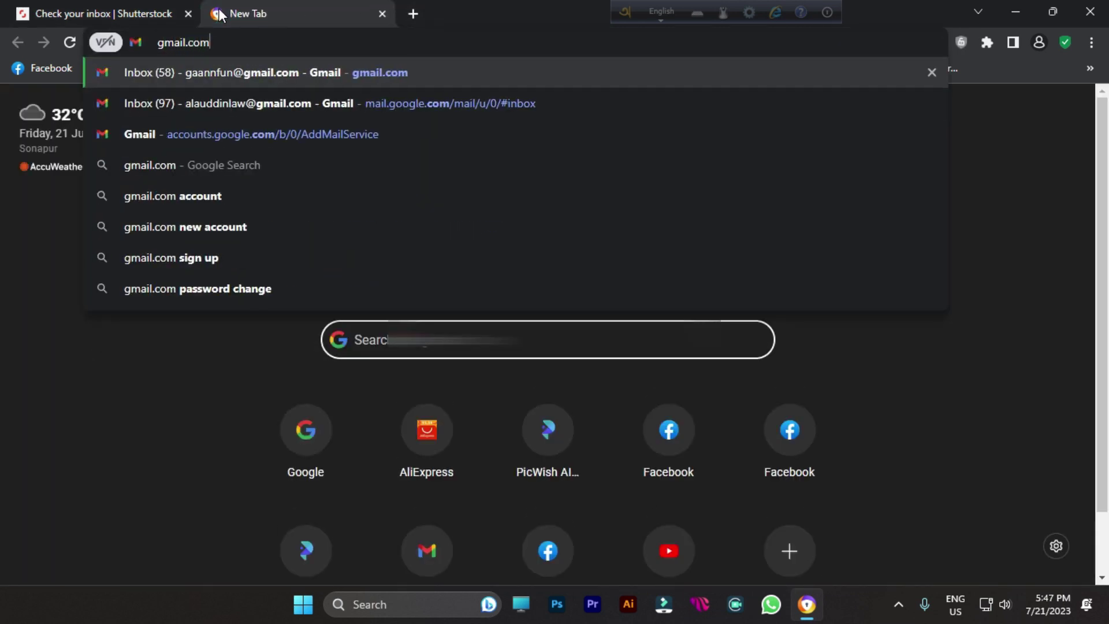
key(Return)
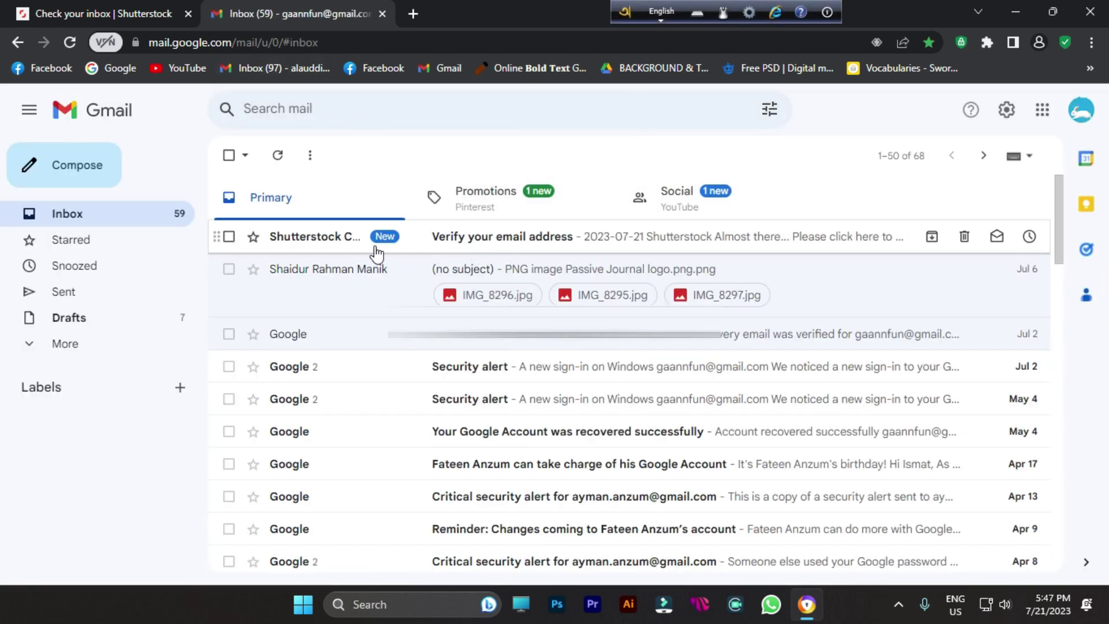
click(604, 237)
scroll(590, 238, down, 4)
scroll(572, 245, up, 4)
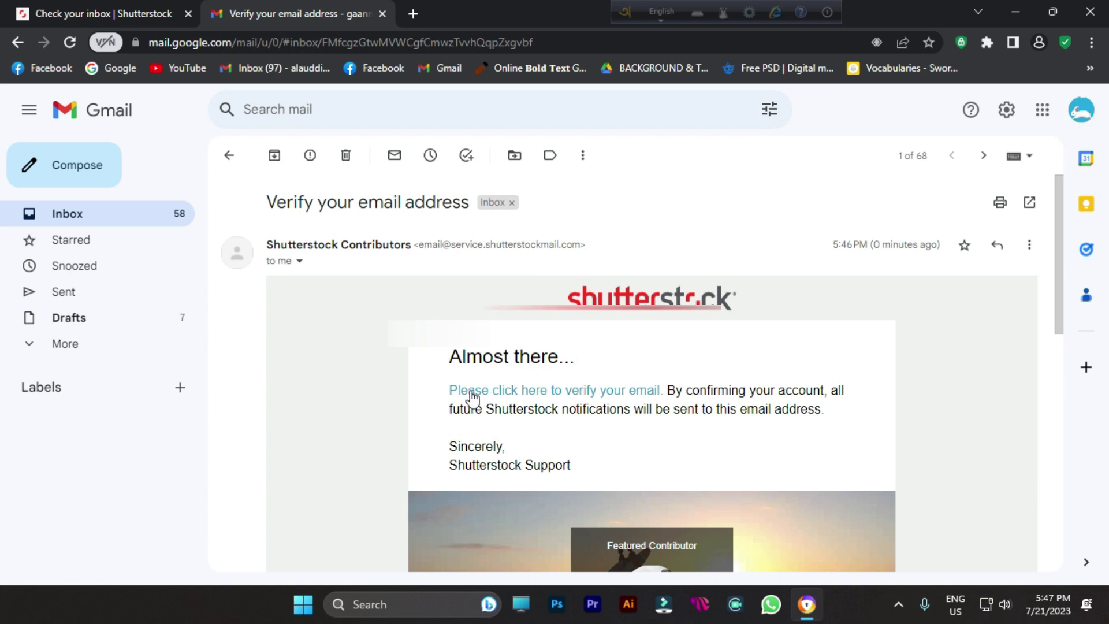
click(636, 393)
click(96, 13)
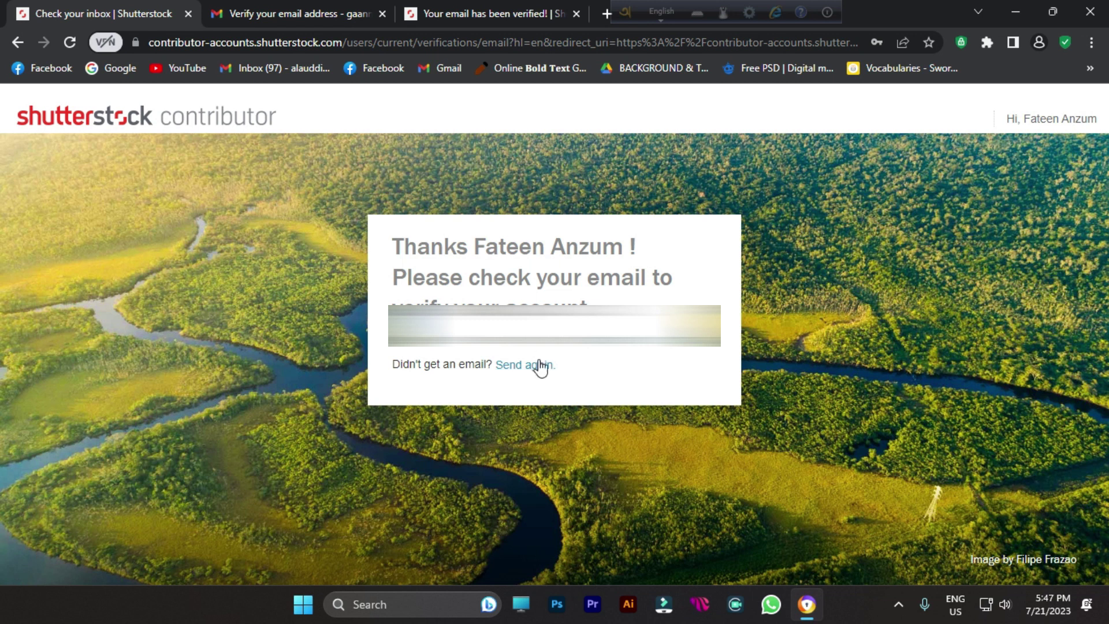
Step: Continue from the email-verified page and choose Bangladesh as the residential country
click(454, 15)
click(553, 317)
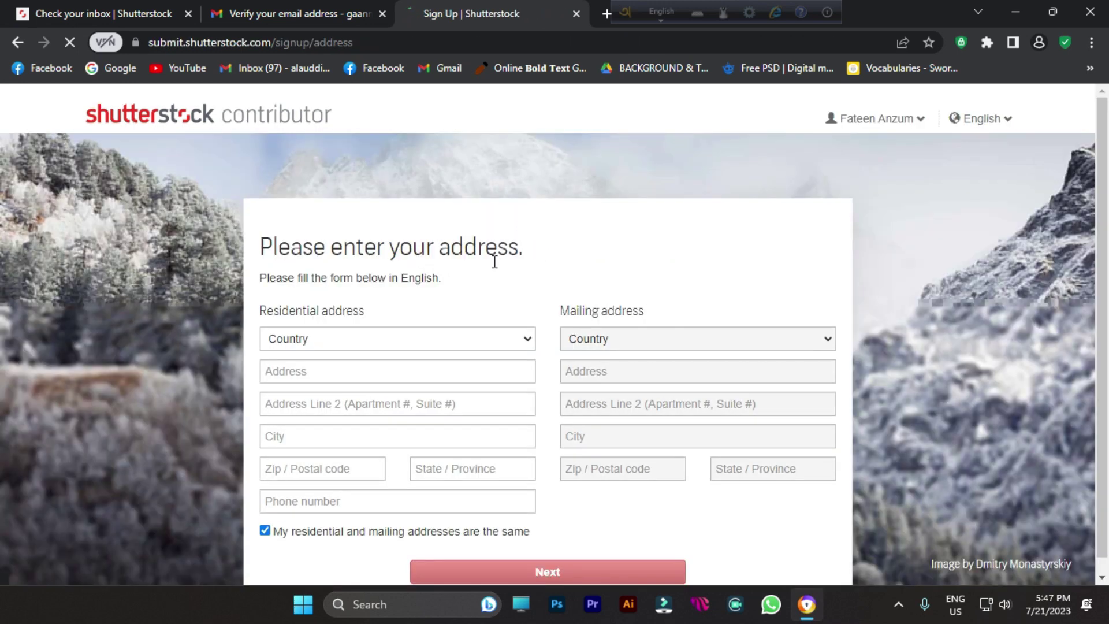
click(317, 340)
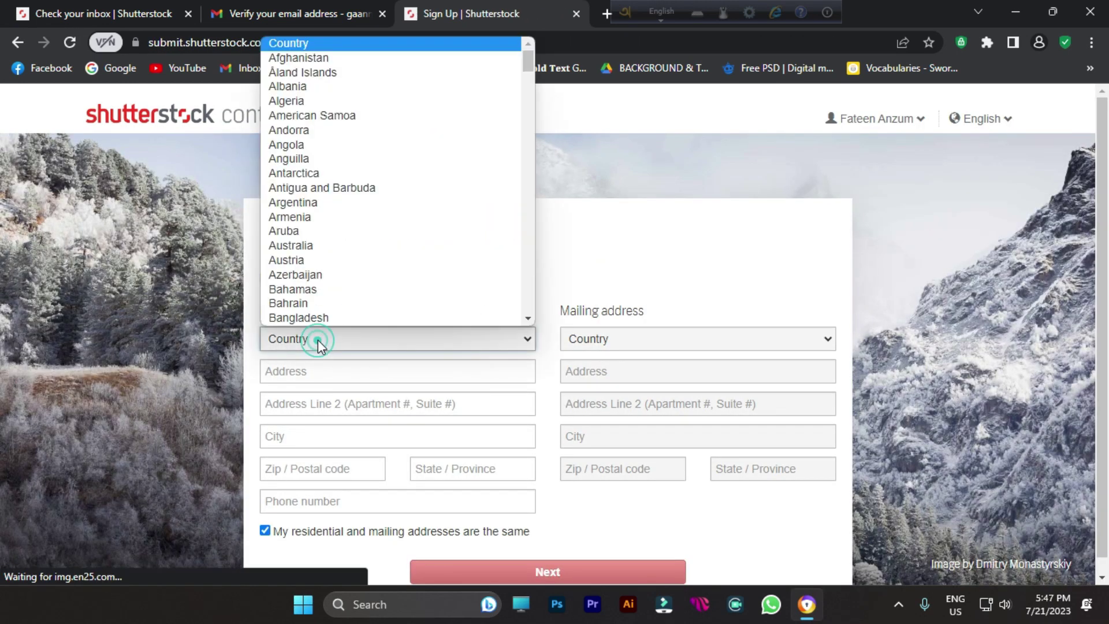
click(323, 319)
Step: Fill in the street address, city and postal code, leaving state blank
click(314, 366)
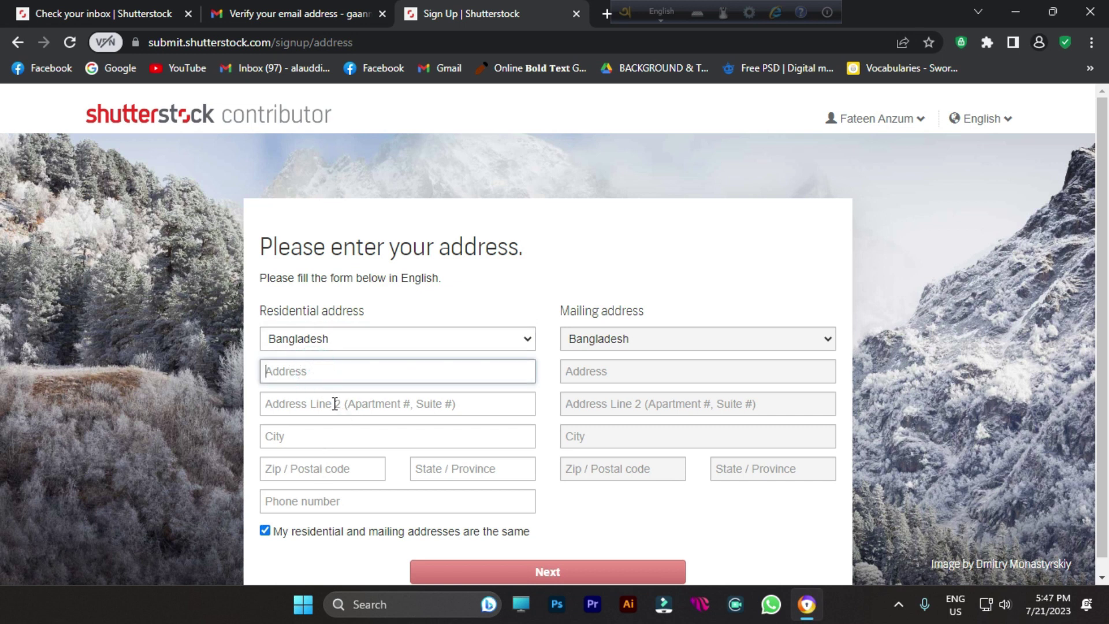
text(Maijdee)
text(, B)
text(Noakha)
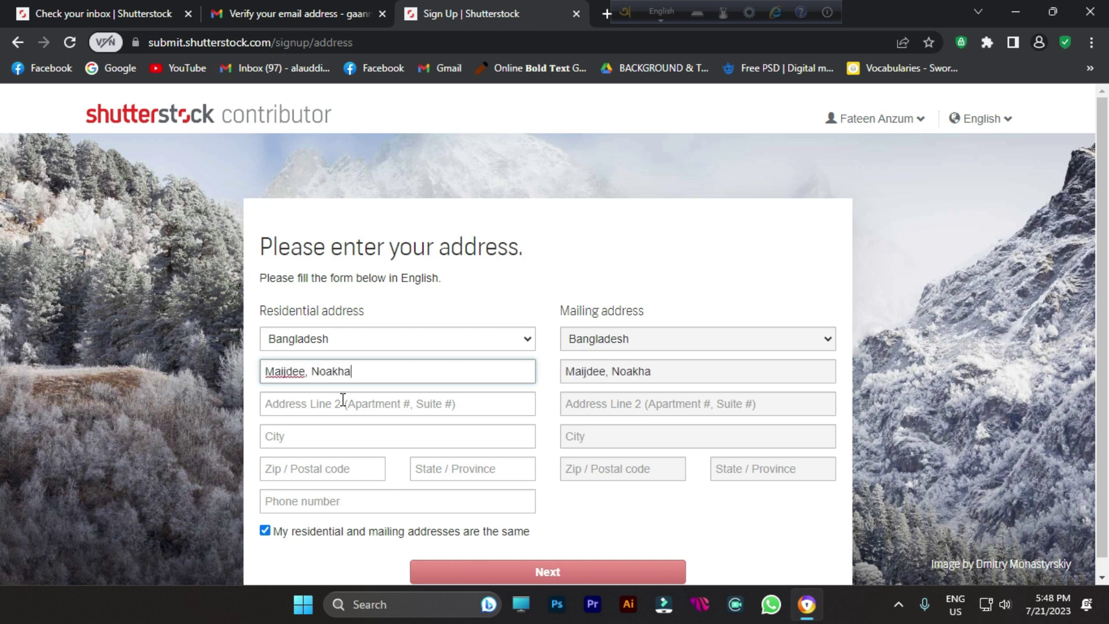
text(li, bangl)
key(BackSpace)
key(BackSpace)
key(BackSpace)
key(BackSpace)
key(BackSpace)
click(282, 408)
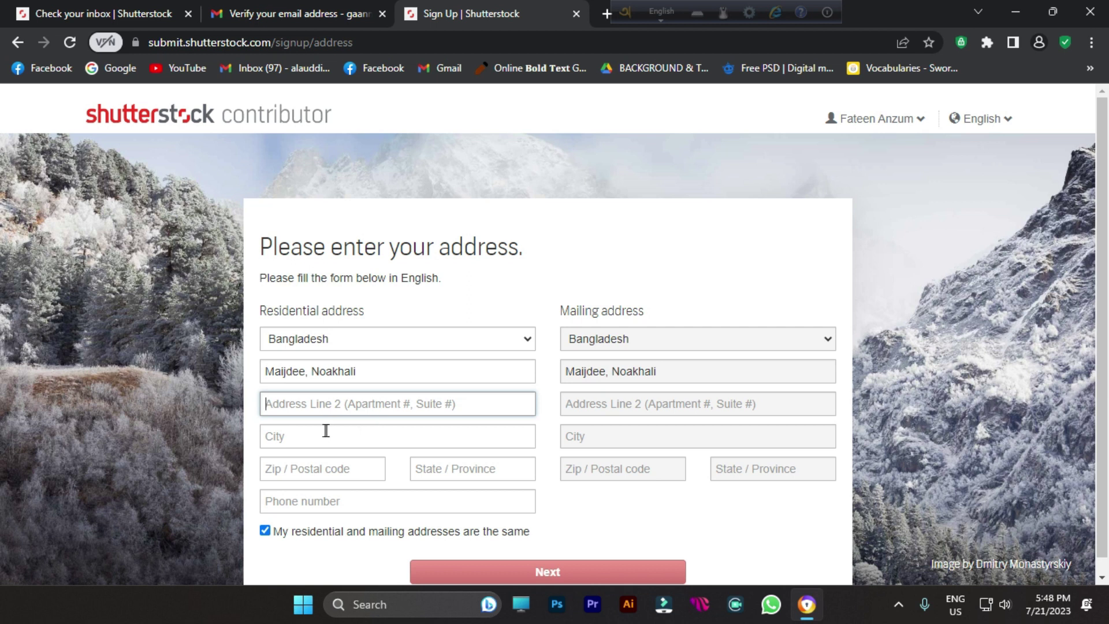
click(289, 436)
text(Maijdee)
click(307, 468)
text(3800)
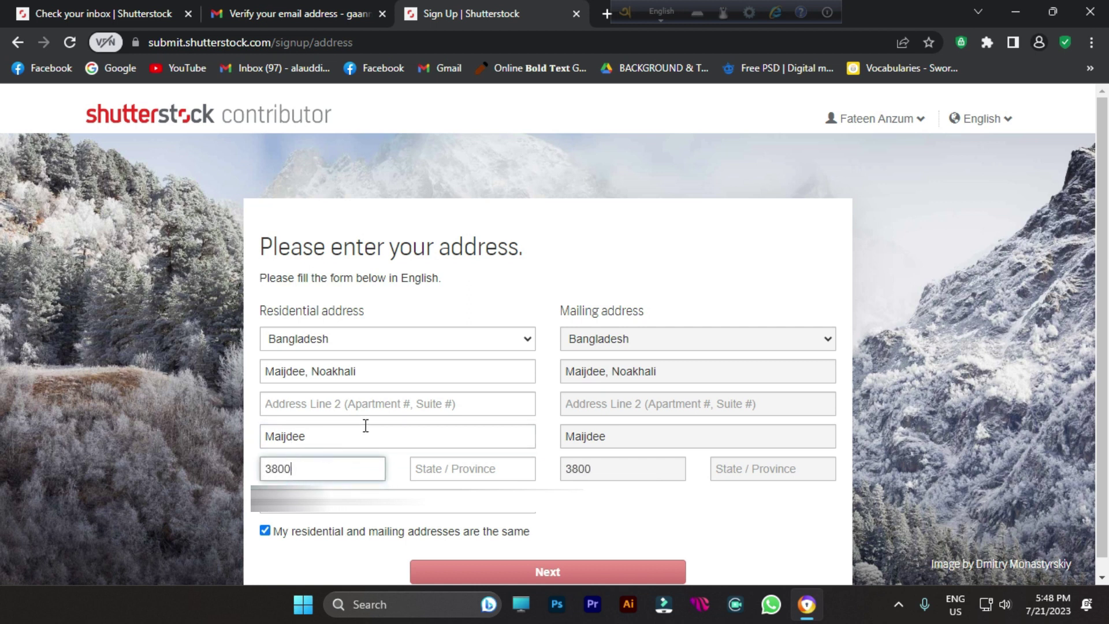
click(439, 468)
click(253, 519)
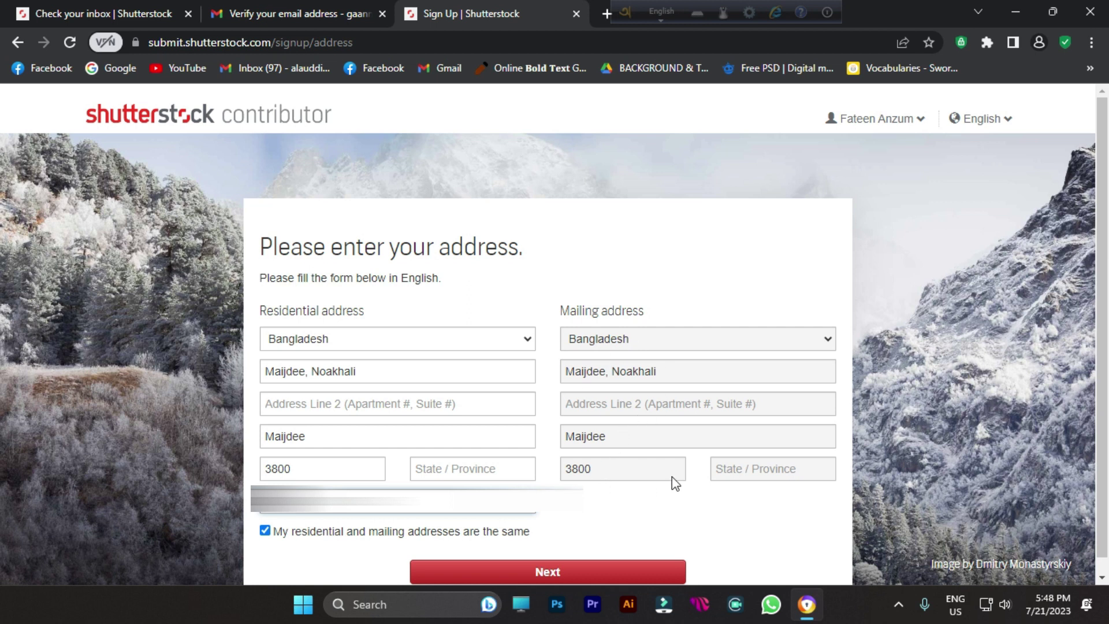
Step: Submit the address step and continue from the Welcome page to the Contributor Dashboard
click(563, 563)
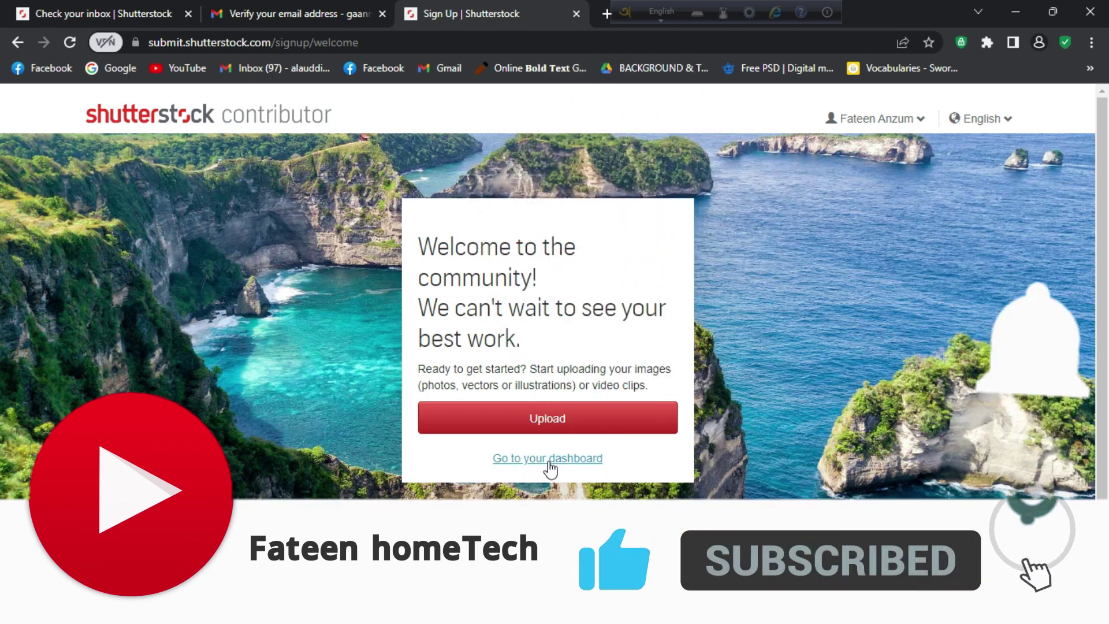
click(506, 462)
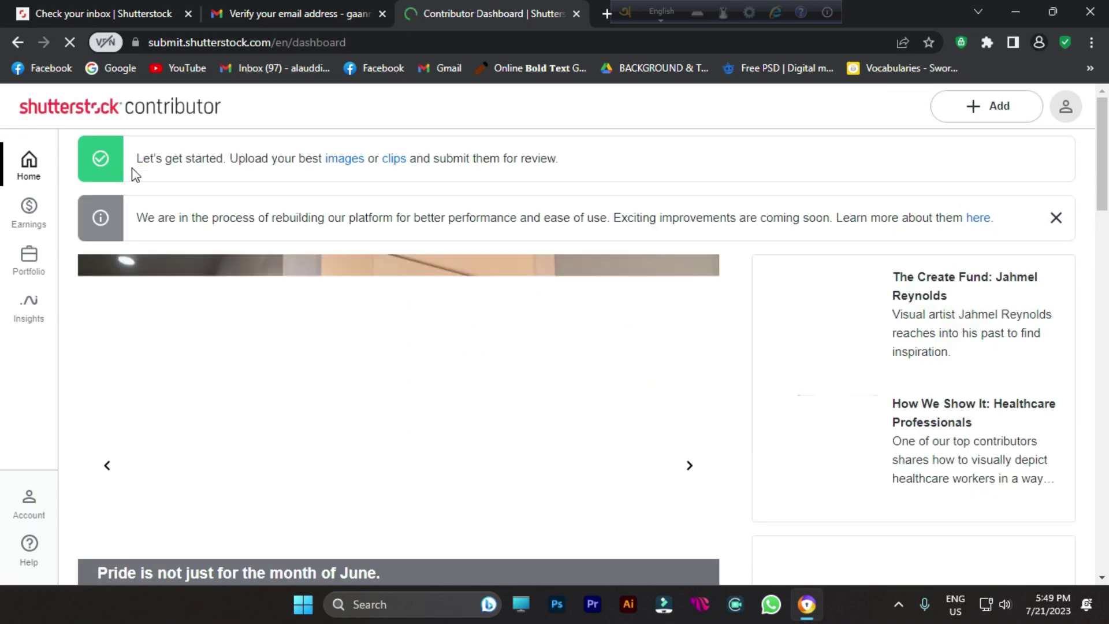
scroll(404, 223, down, 8)
scroll(383, 230, down, 5)
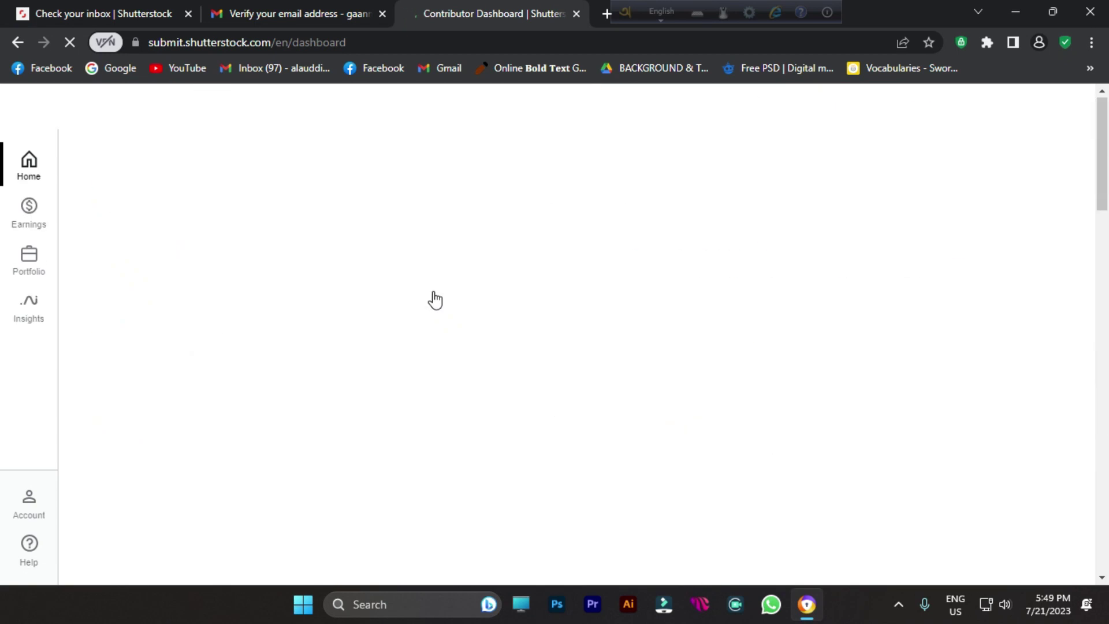
Step: Open Account settings from the sidebar Account menu and scroll through its fields
scroll(263, 241, down, 3)
scroll(245, 249, up, 1)
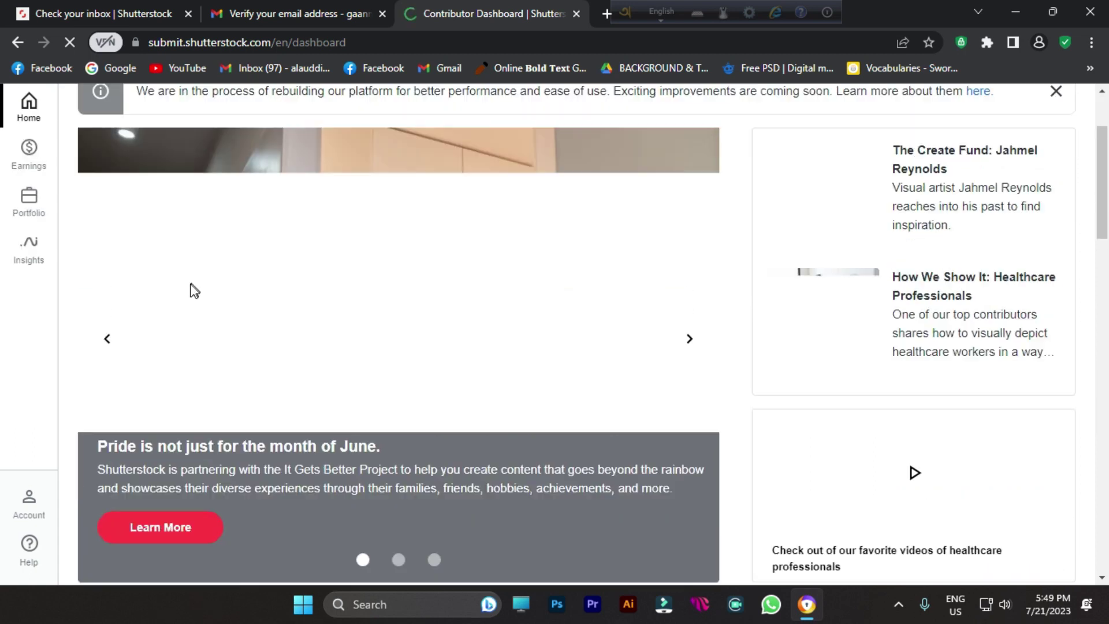
click(17, 502)
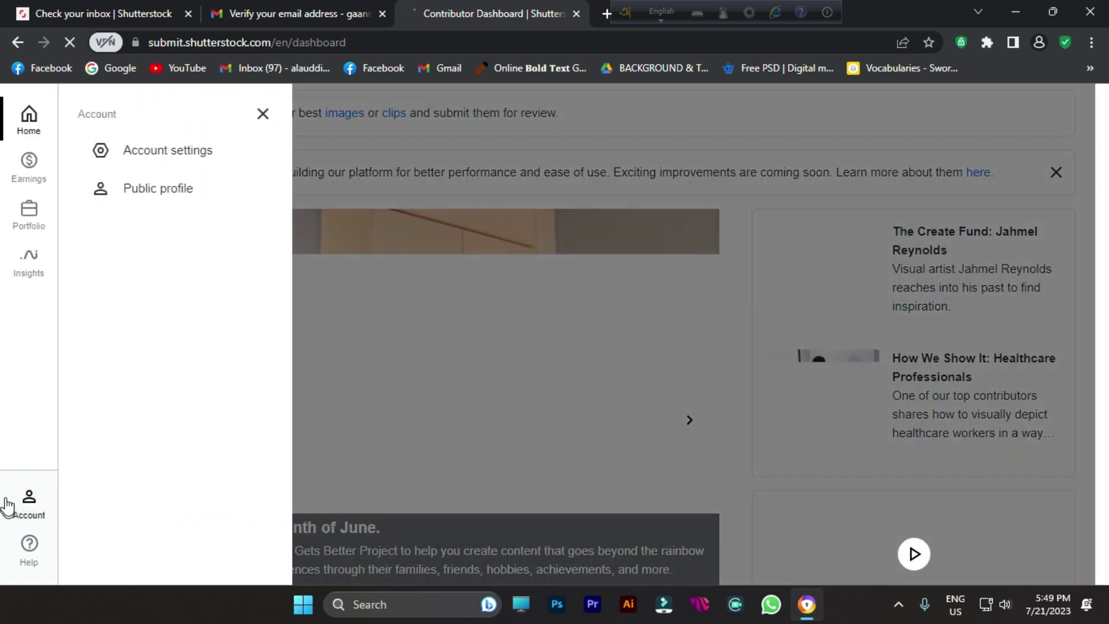
click(140, 162)
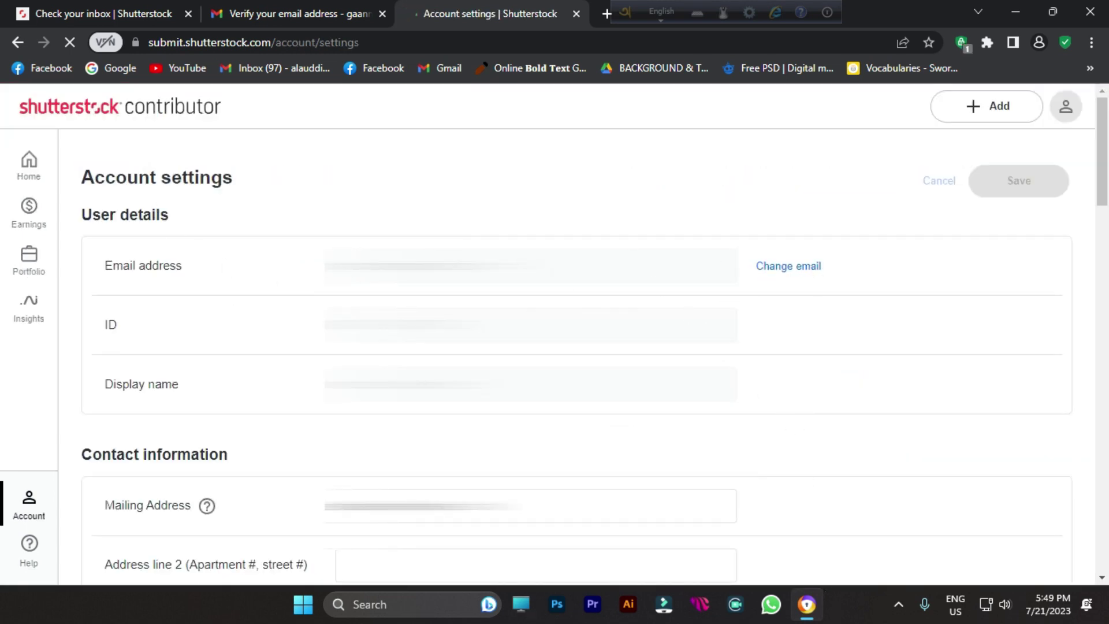
scroll(159, 442, down, 3)
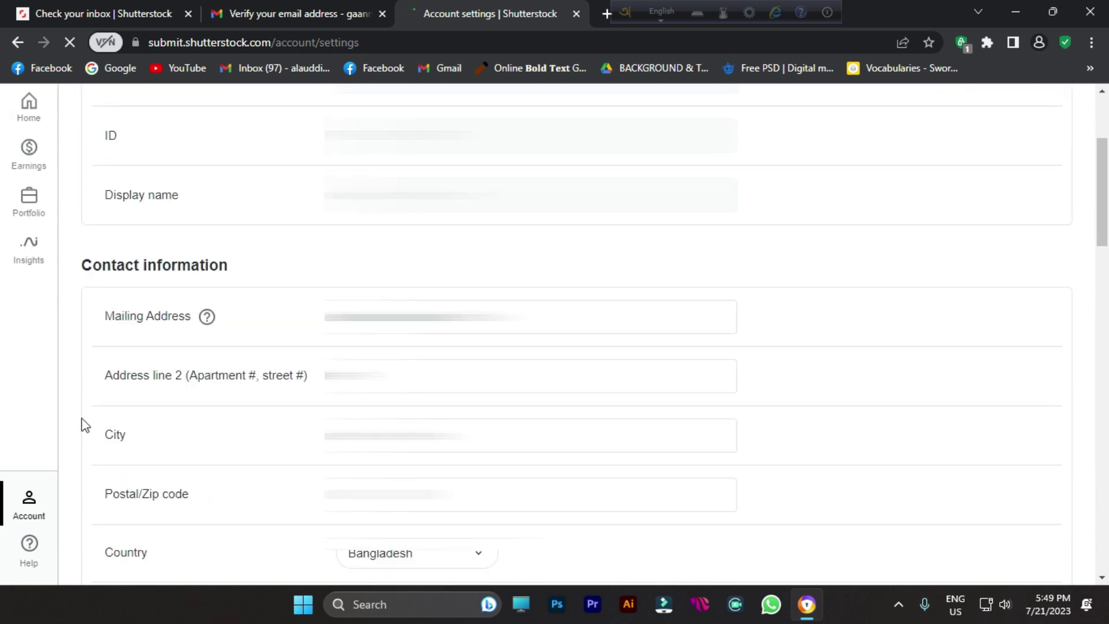
scroll(96, 423, down, 3)
scroll(106, 406, down, 3)
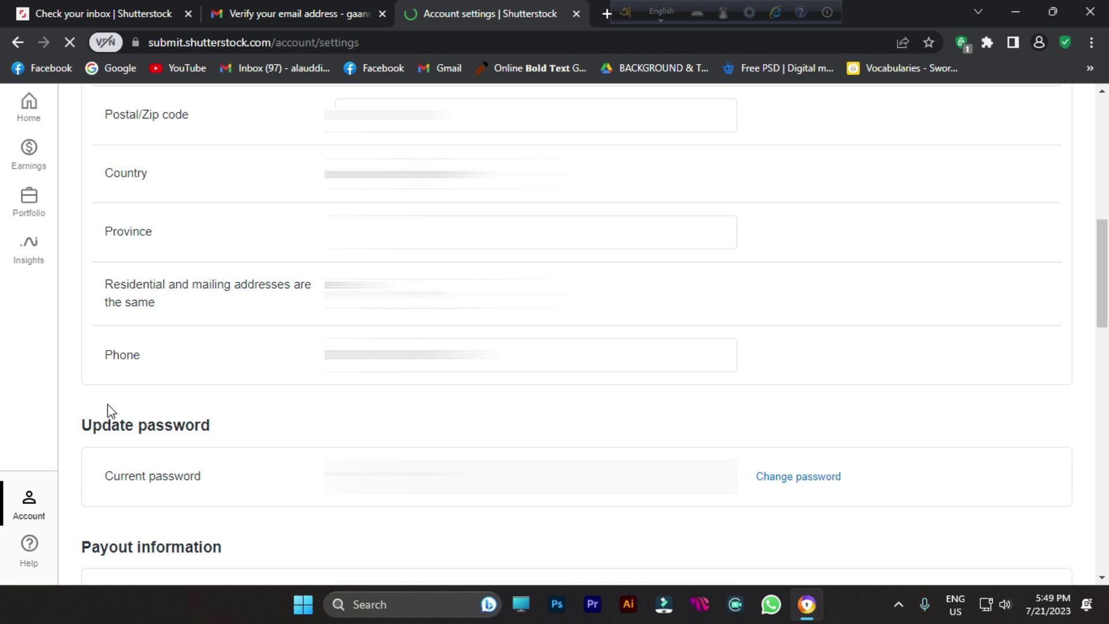
scroll(108, 404, down, 3)
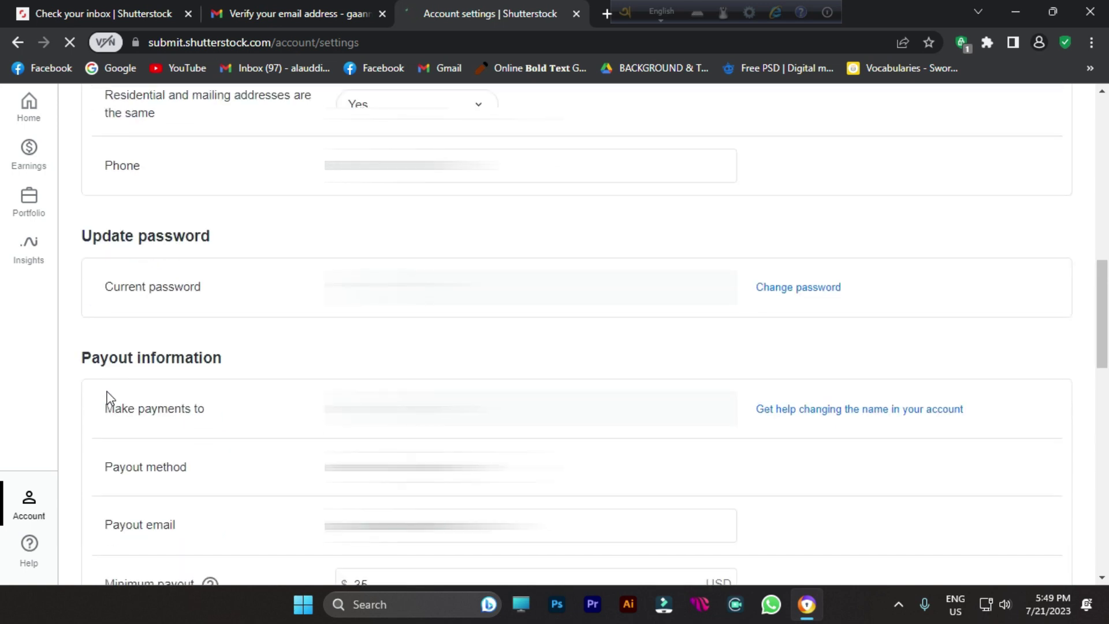
scroll(167, 292, down, 3)
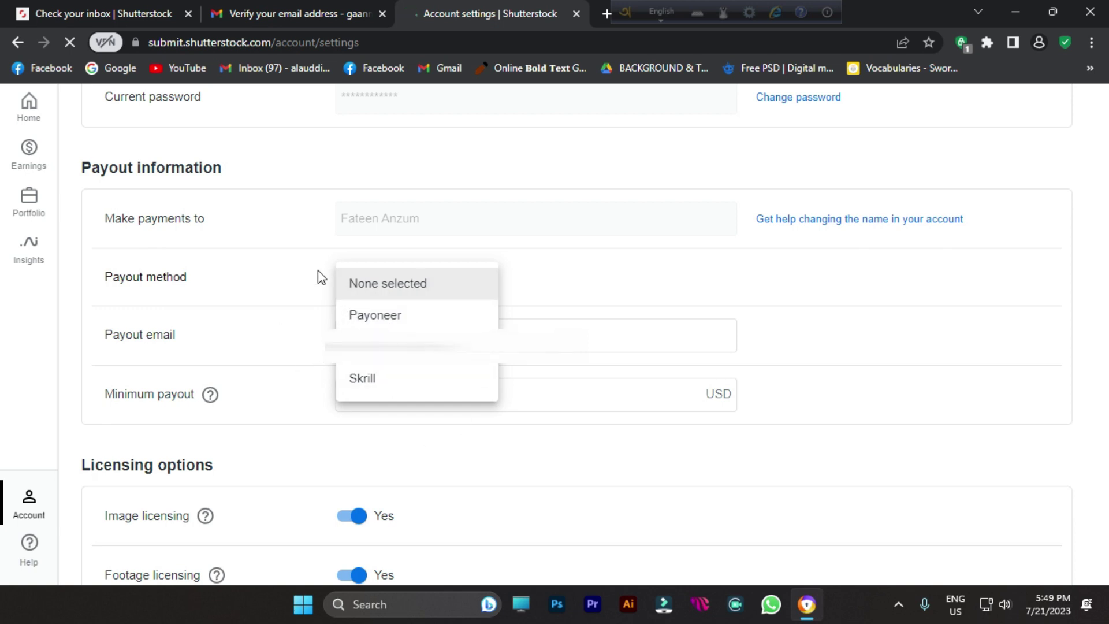
Step: Keep payout method None and the 35 USD minimum payout, checking the licensing help
click(274, 292)
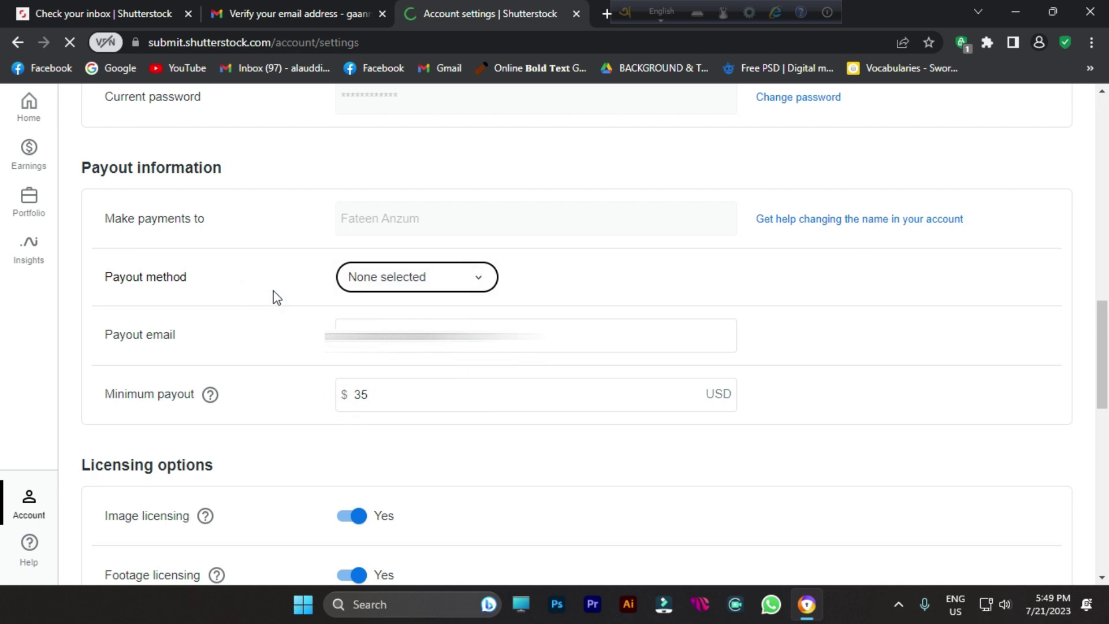
scroll(309, 391, down, 3)
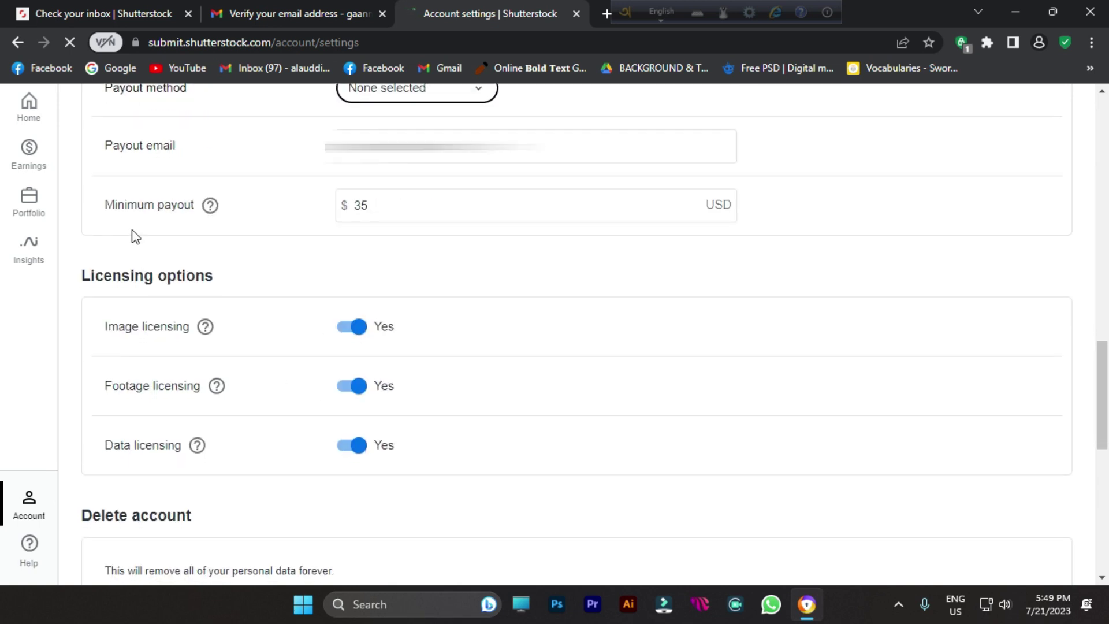
drag(99, 206, 186, 207)
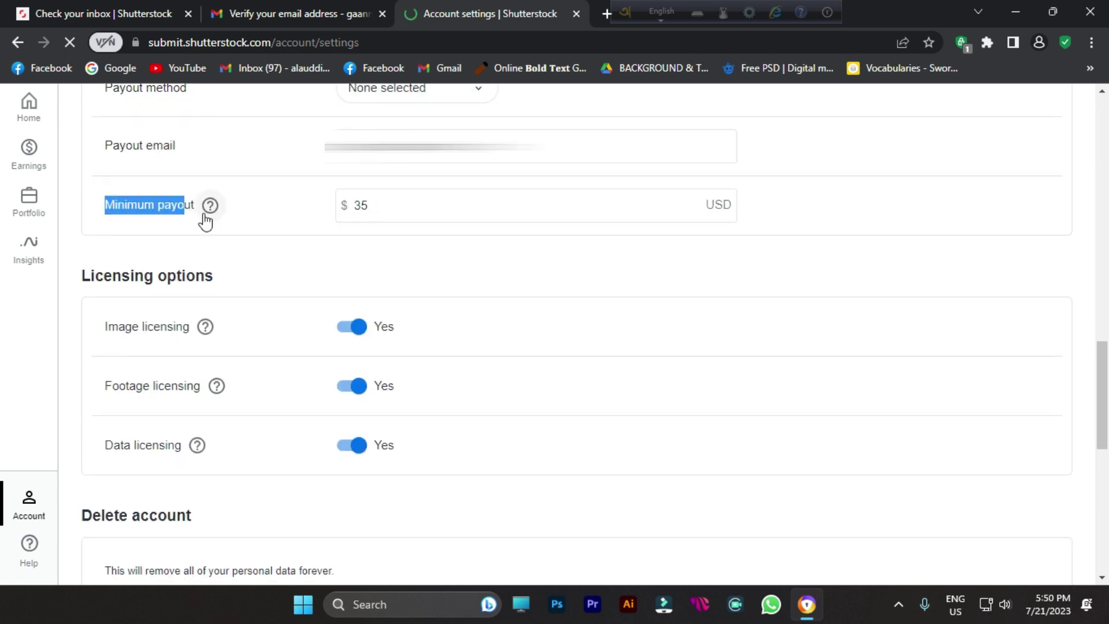
mouse_move(206, 220)
double_click(363, 206)
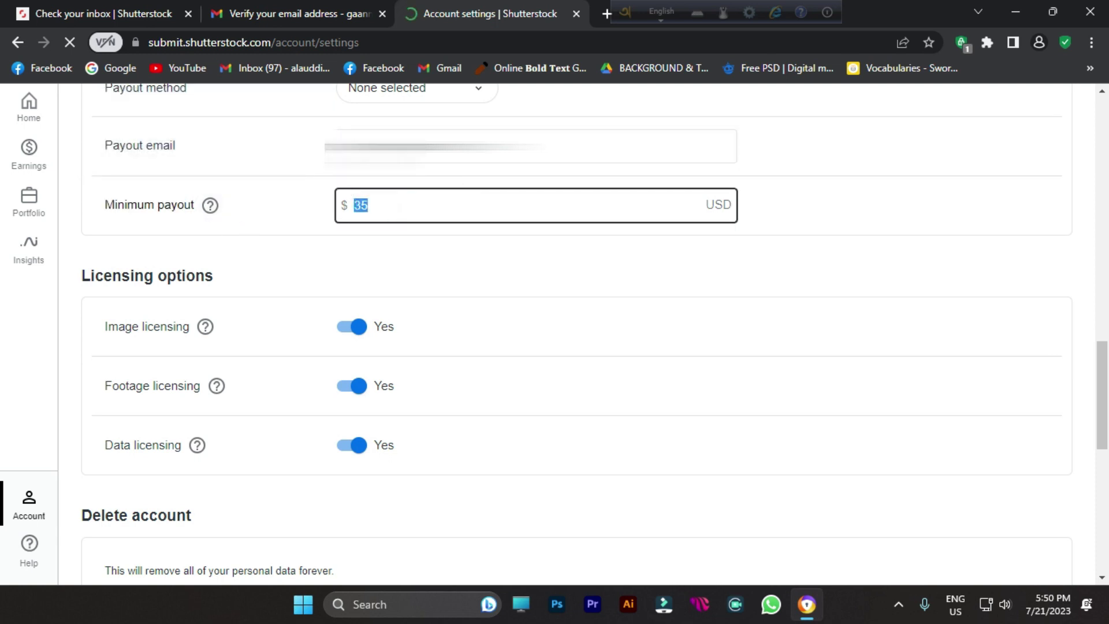
click(392, 203)
scroll(360, 264, down, 3)
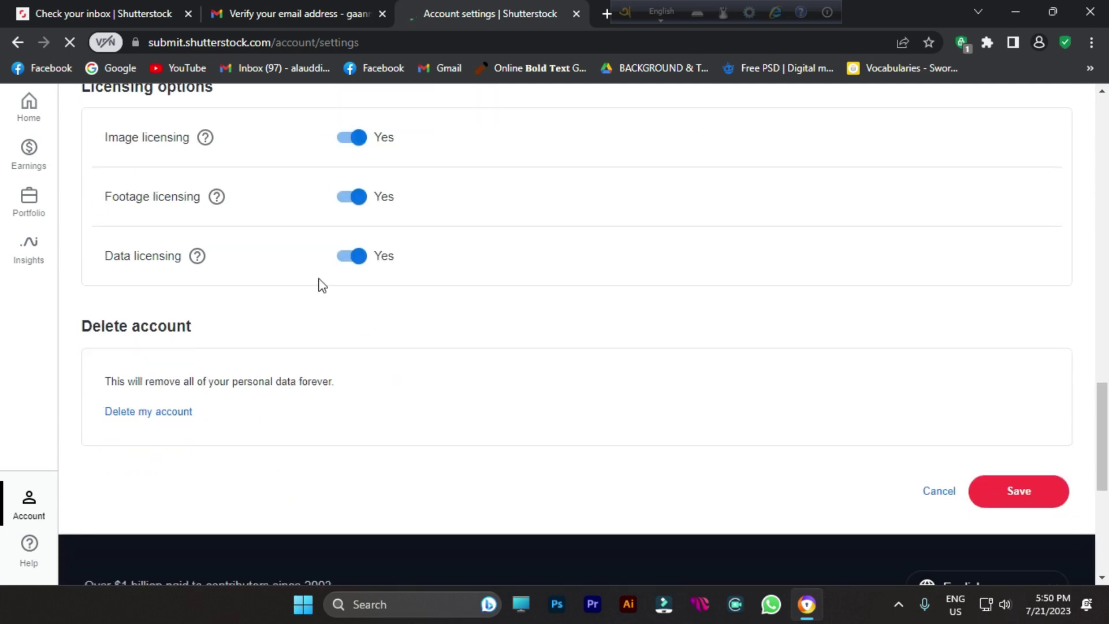
mouse_move(200, 266)
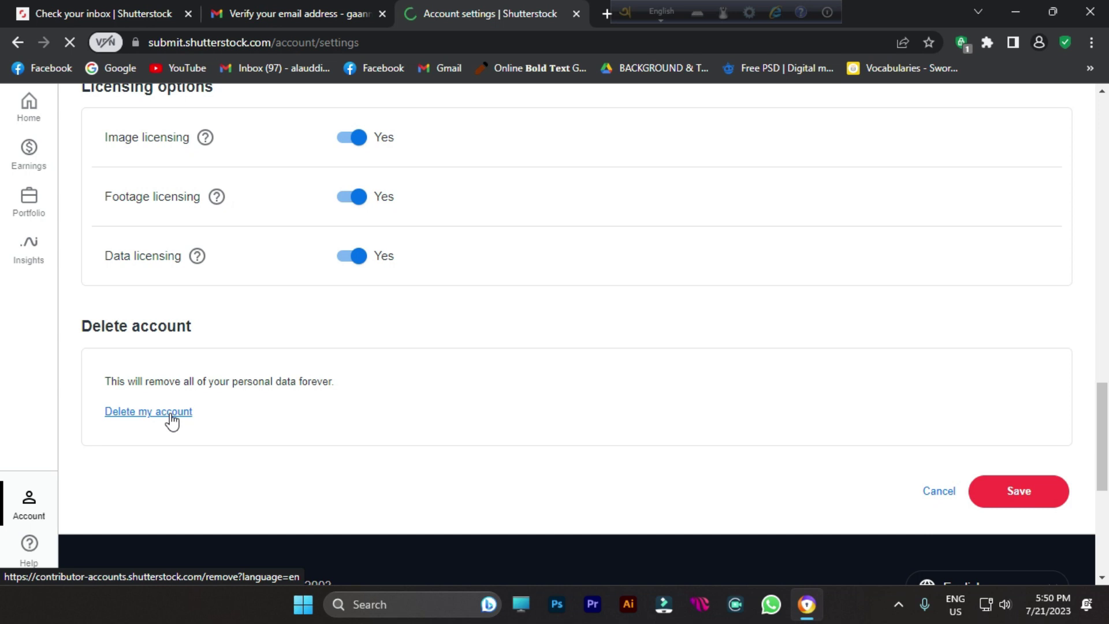
Step: Open Earnings summary from the sidebar to view $0.00 earnings for July 2023
click(31, 160)
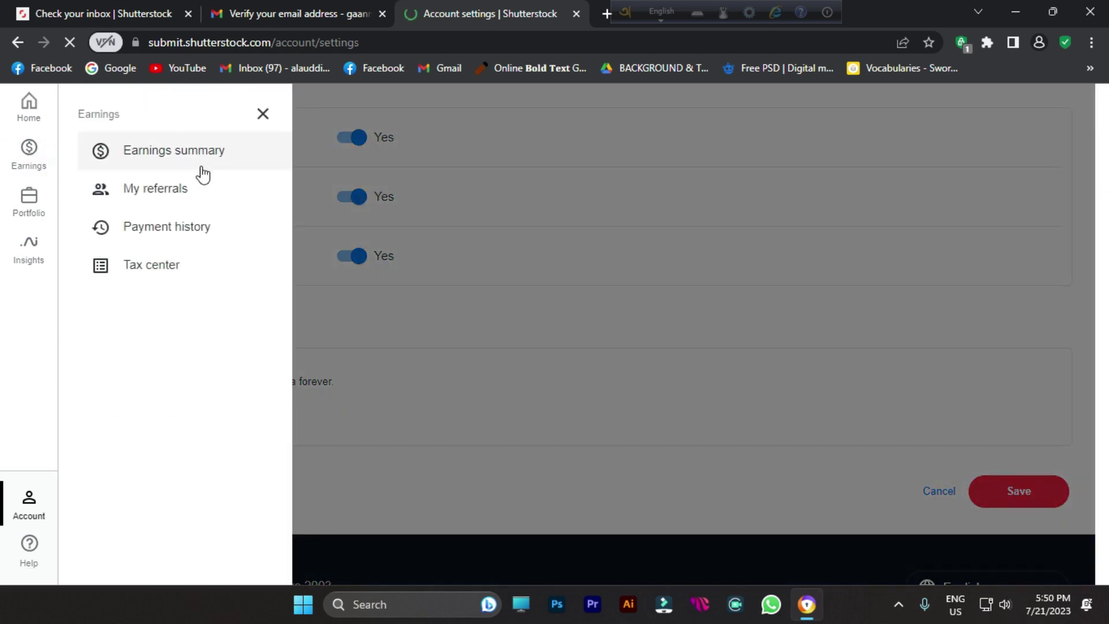
click(157, 151)
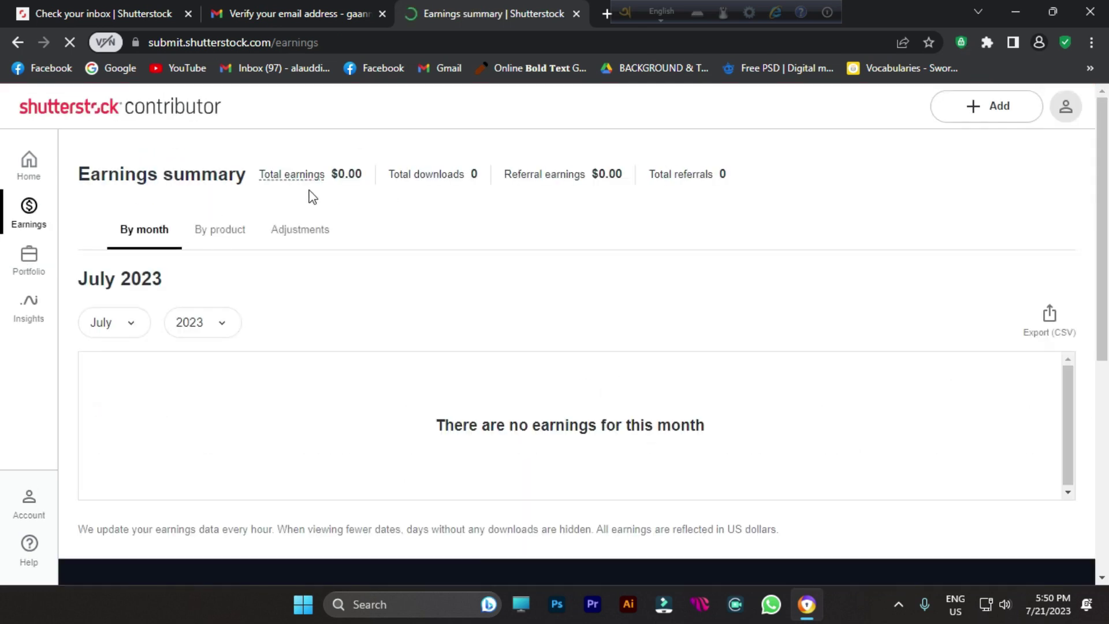
mouse_move(274, 181)
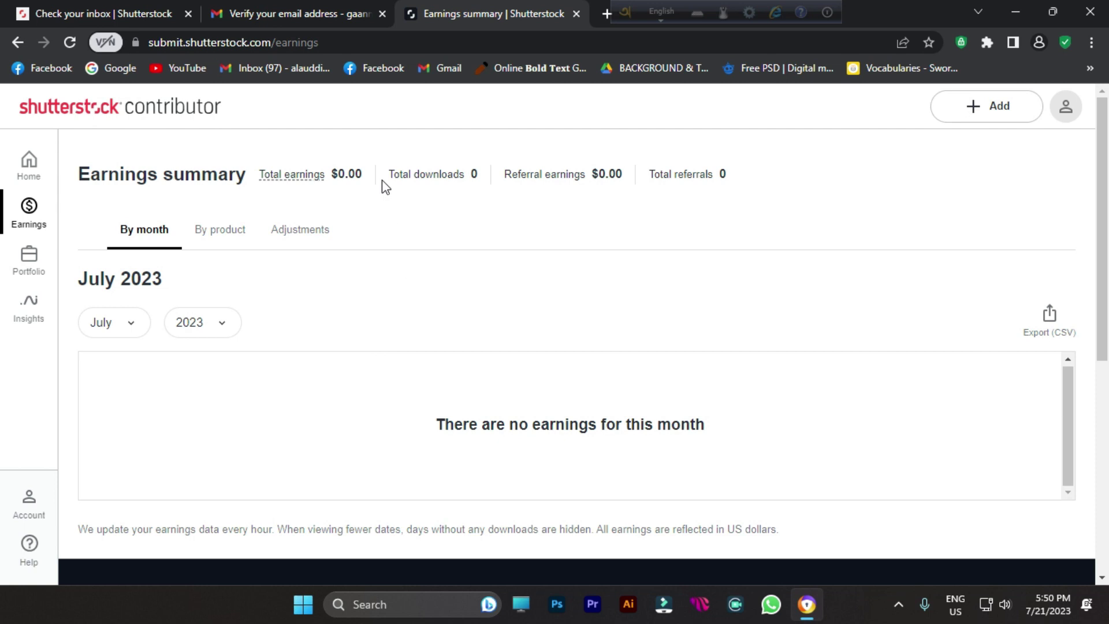
click(31, 506)
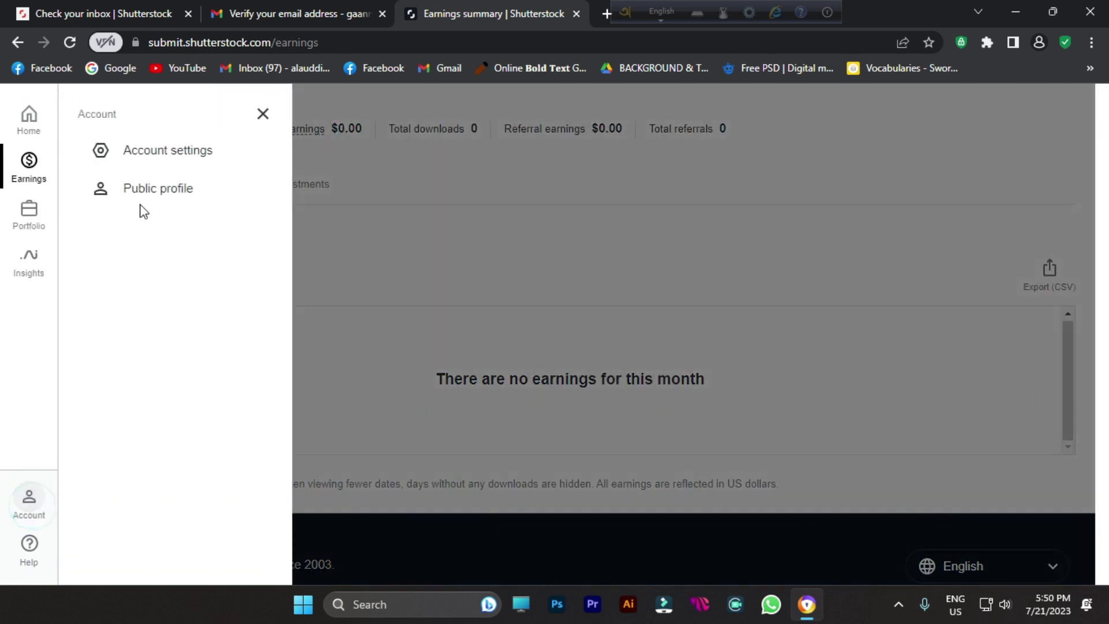
Step: On the Public profile page, upload the portrait PNG from the Desktop as the profile picture
click(170, 188)
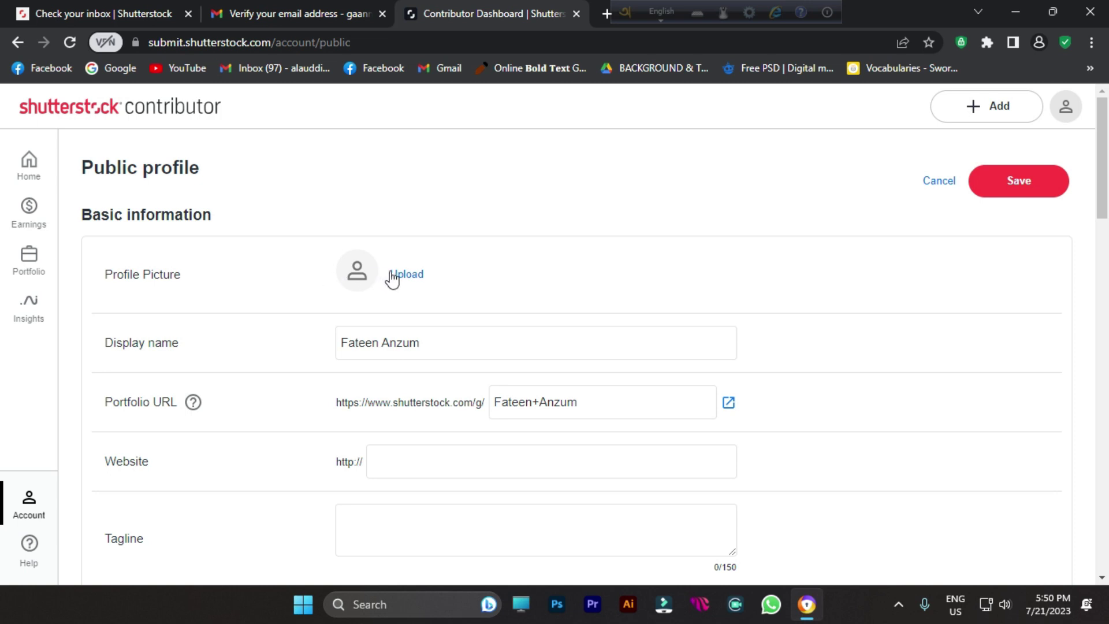
click(417, 272)
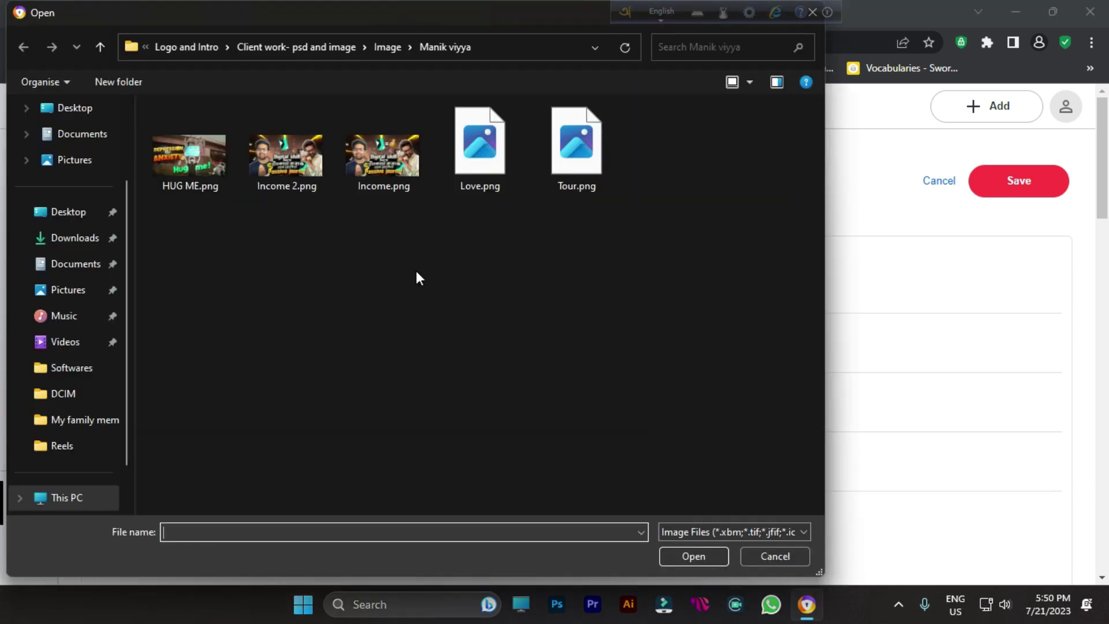
click(76, 213)
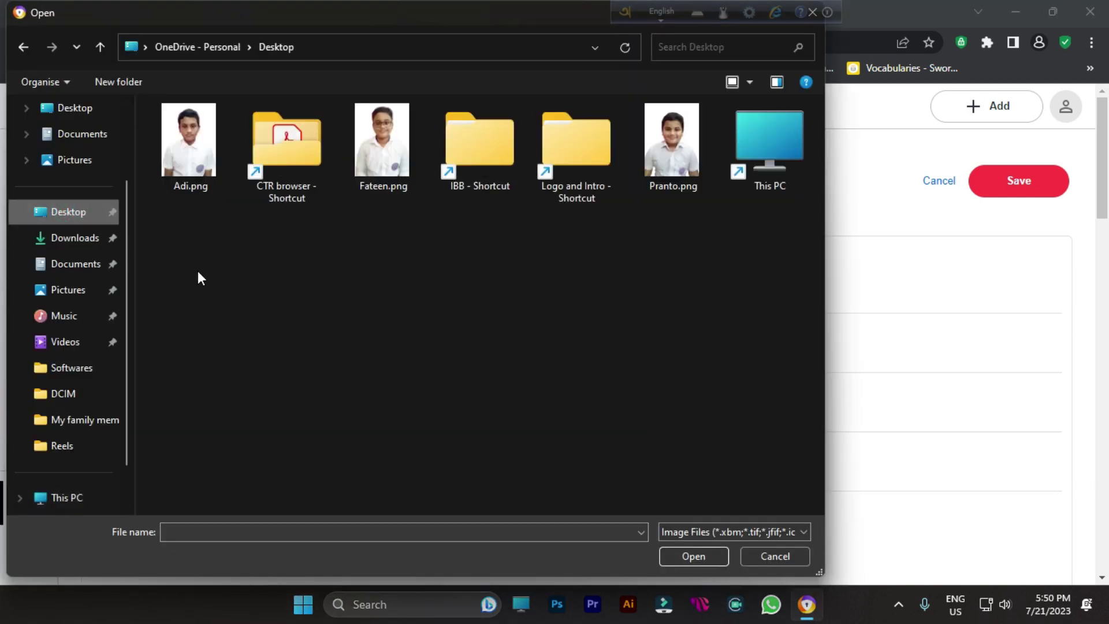
double_click(392, 151)
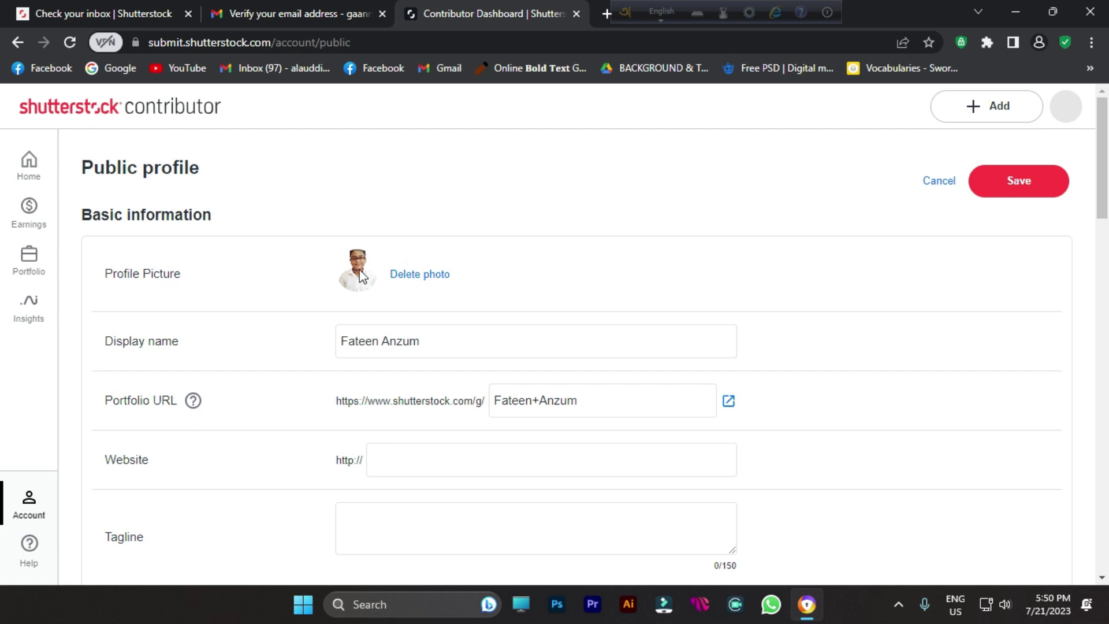
scroll(358, 332, down, 3)
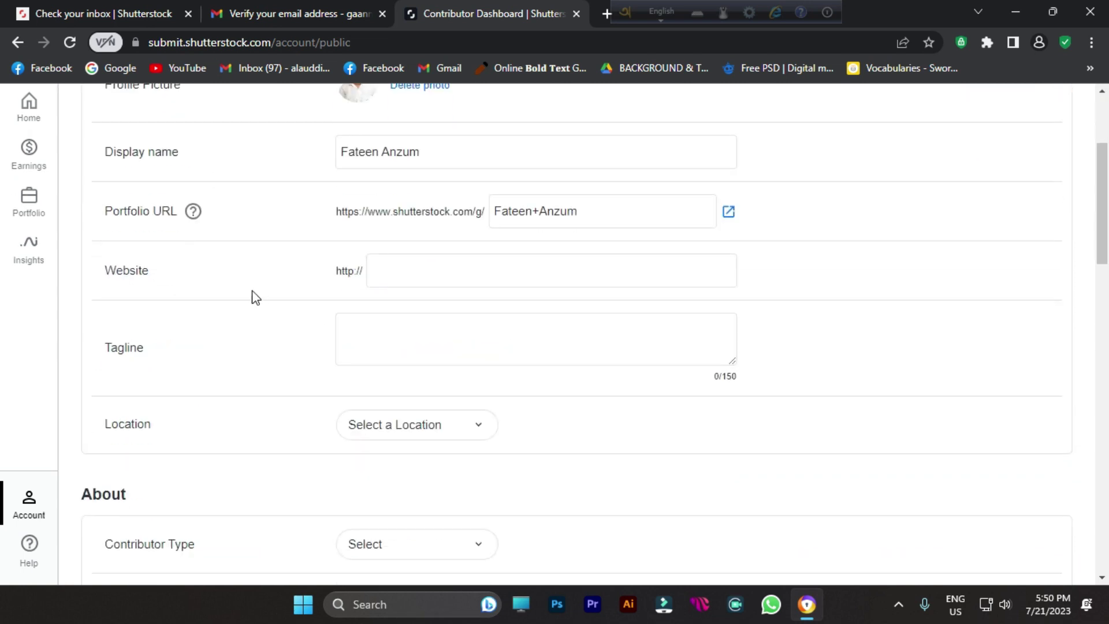
Step: Review the Website and Tagline fields and the Location and Contributor Type lists, leaving them unset
click(424, 259)
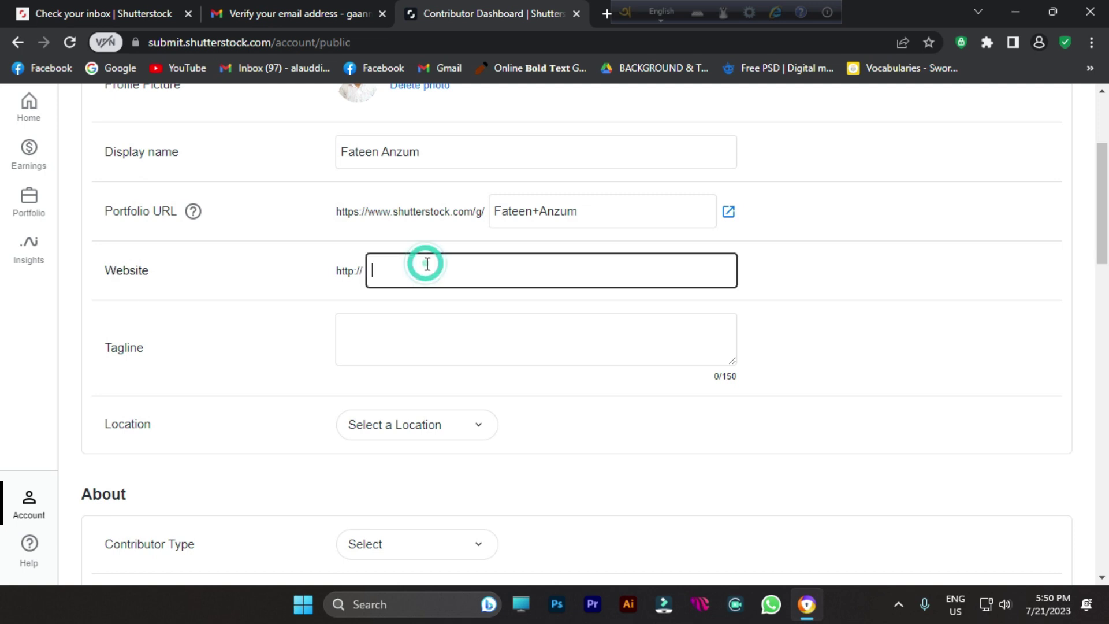
click(520, 343)
scroll(480, 346, down, 3)
click(436, 249)
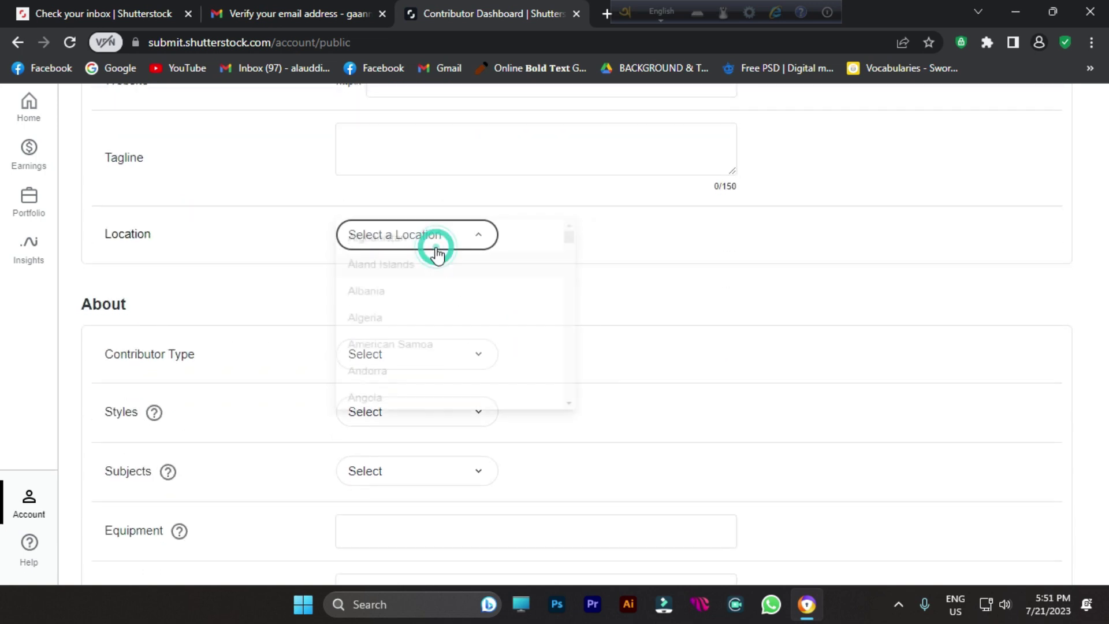
click(233, 294)
click(384, 348)
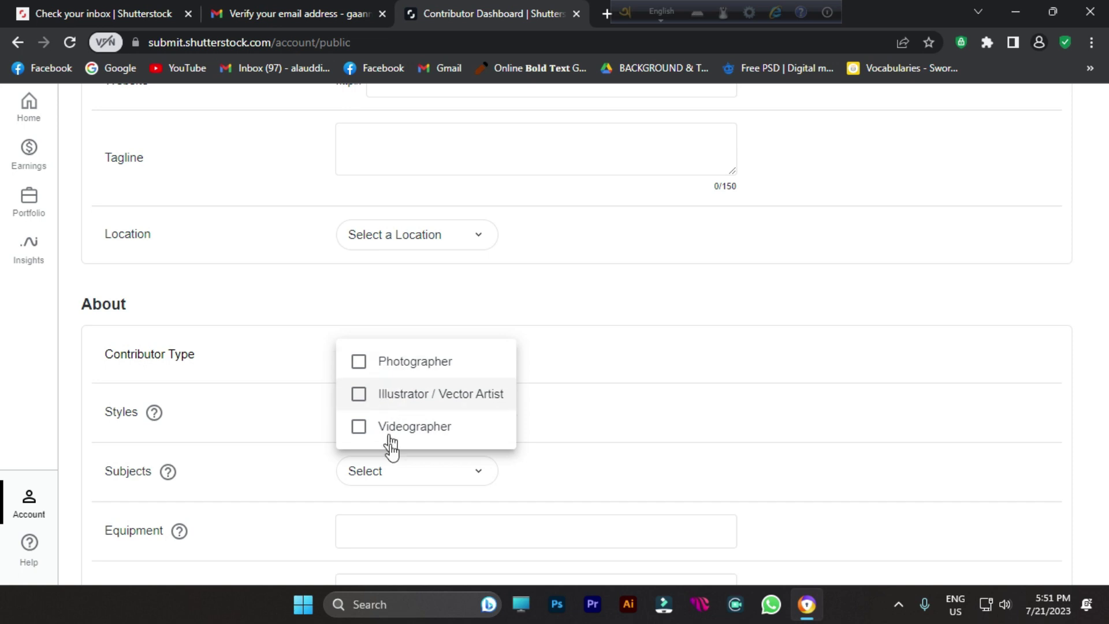
click(250, 292)
Step: Look through the Styles and Subjects lists without choosing any options
scroll(277, 298, down, 3)
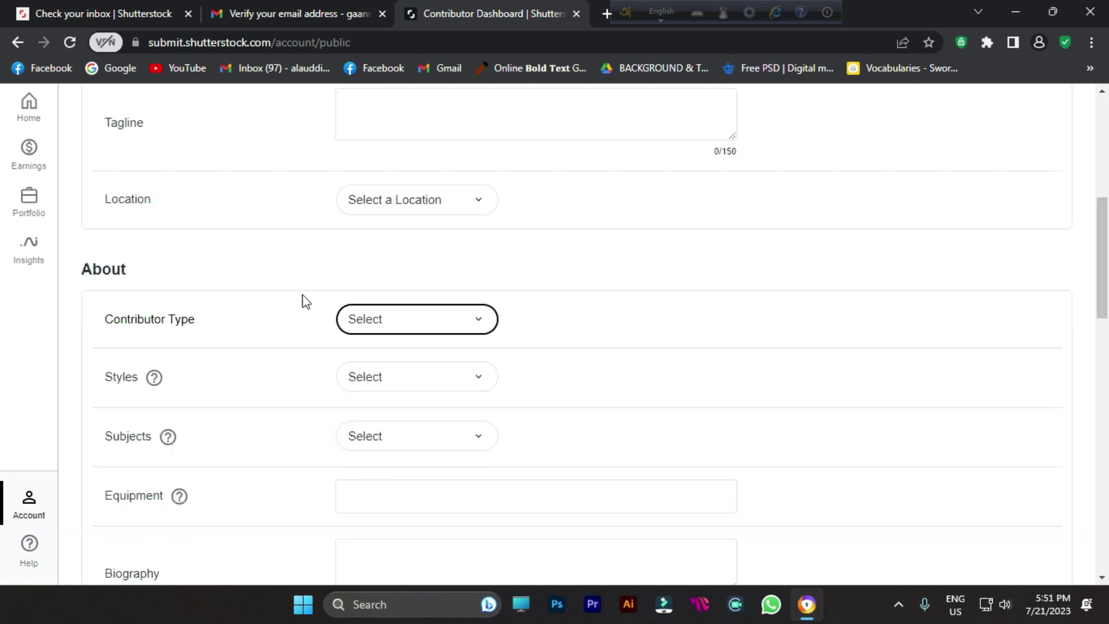
click(367, 225)
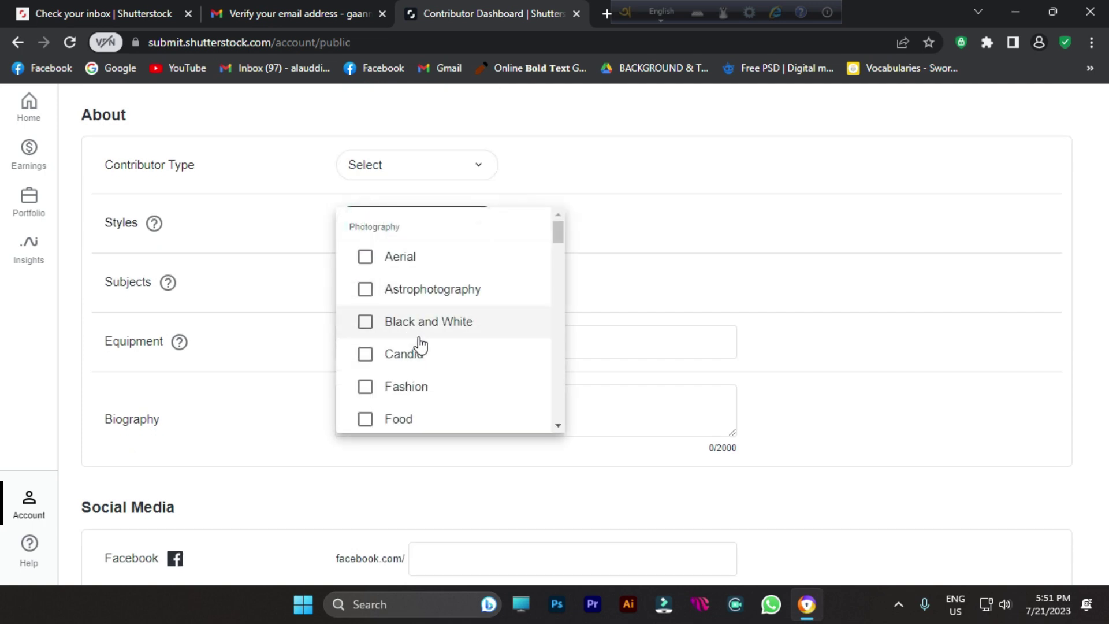
scroll(444, 353, down, 3)
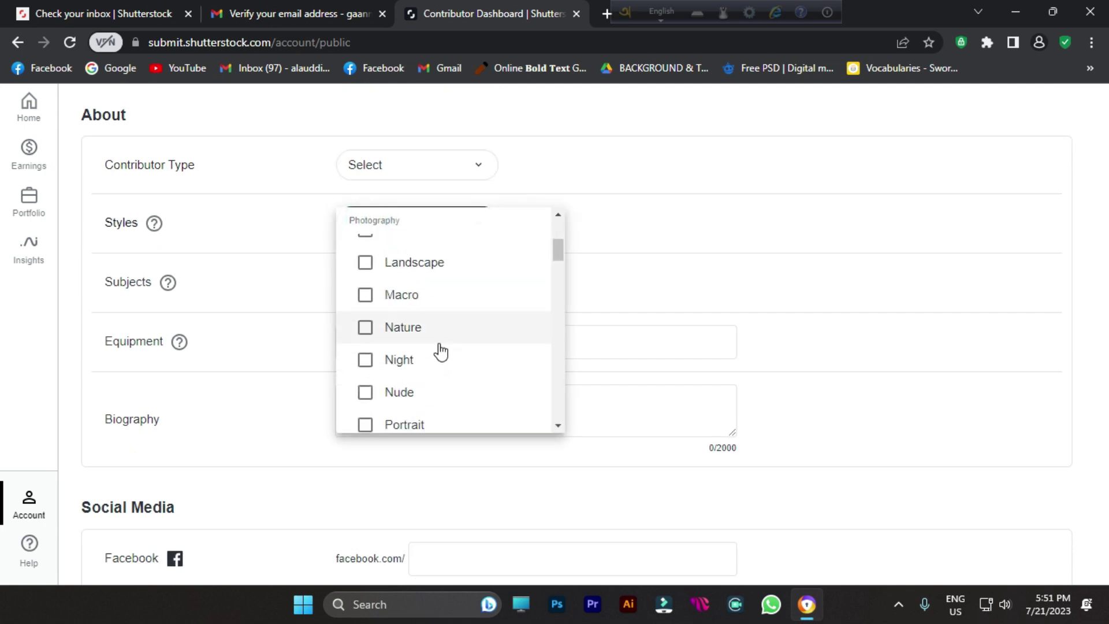
scroll(478, 339, down, 5)
click(239, 266)
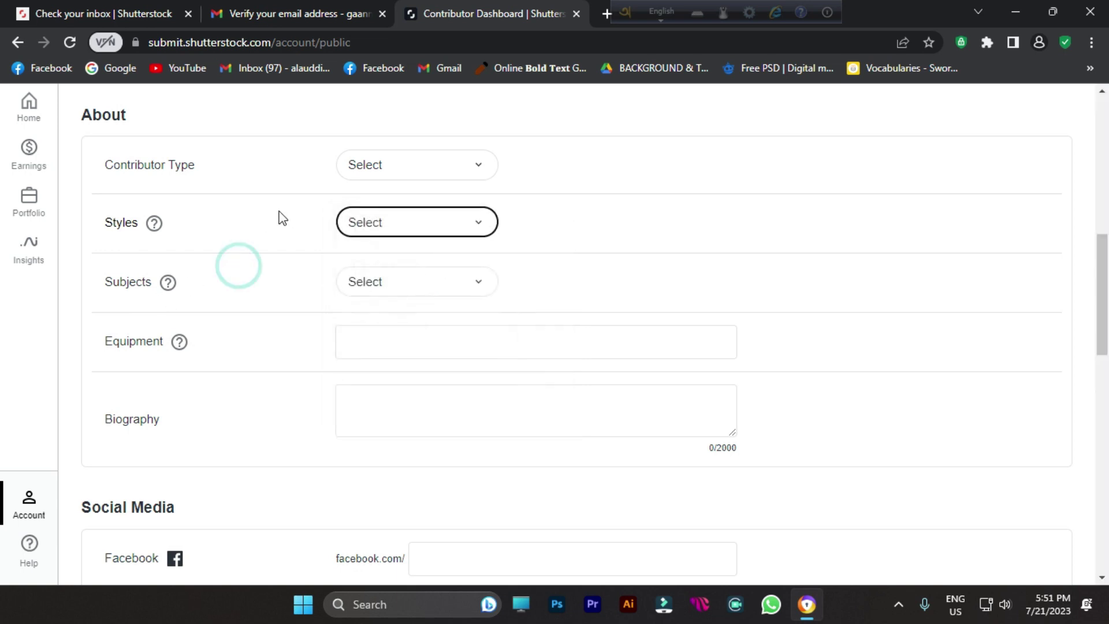
click(391, 286)
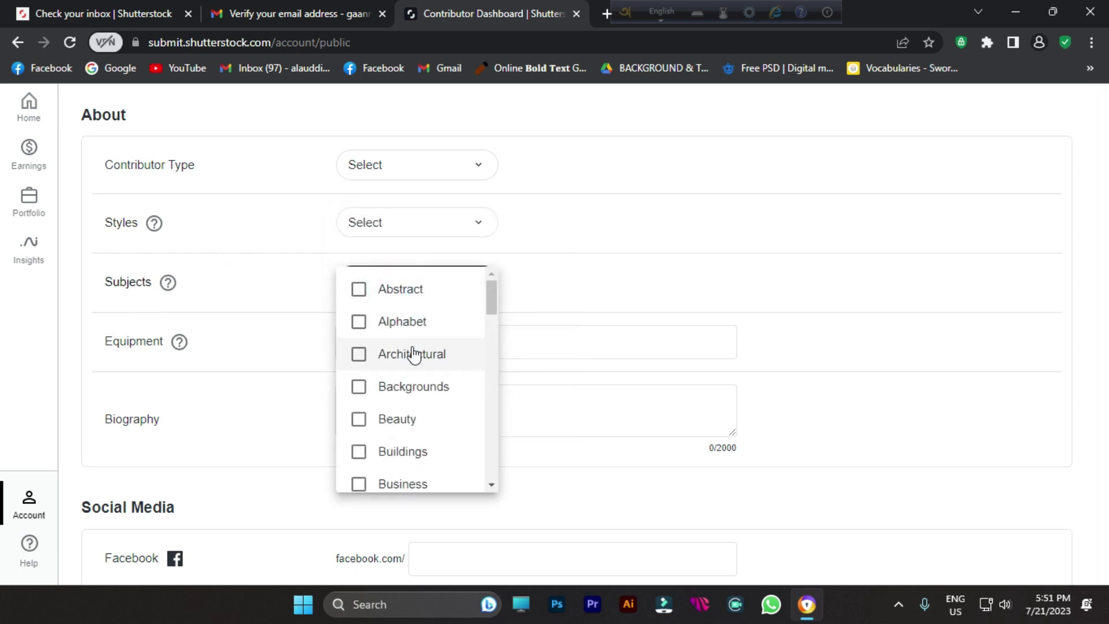
scroll(417, 353, down, 3)
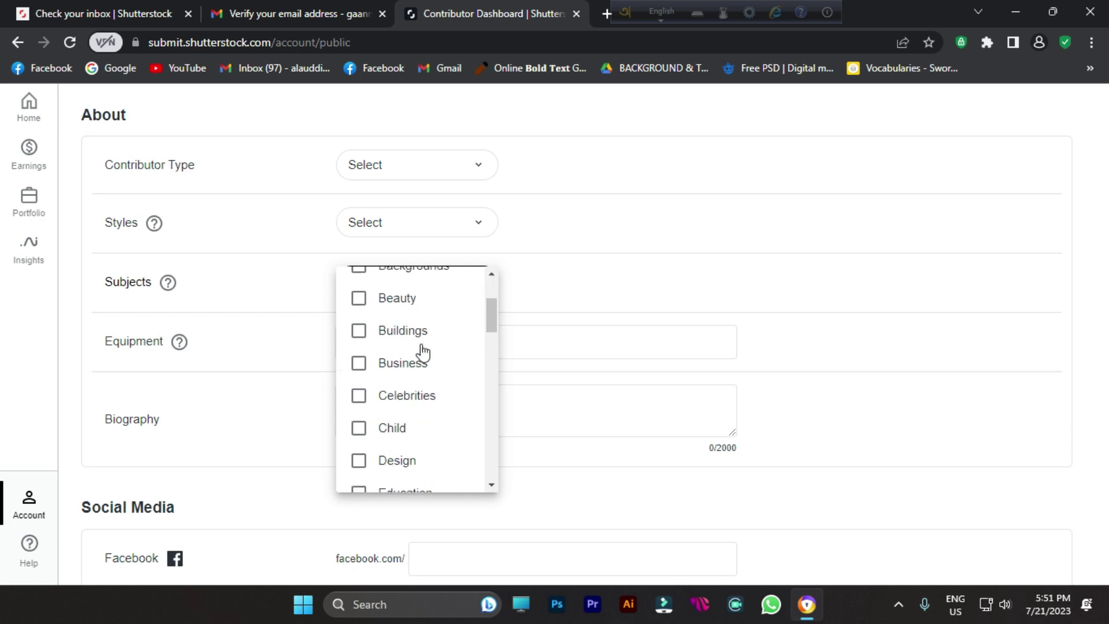
click(203, 299)
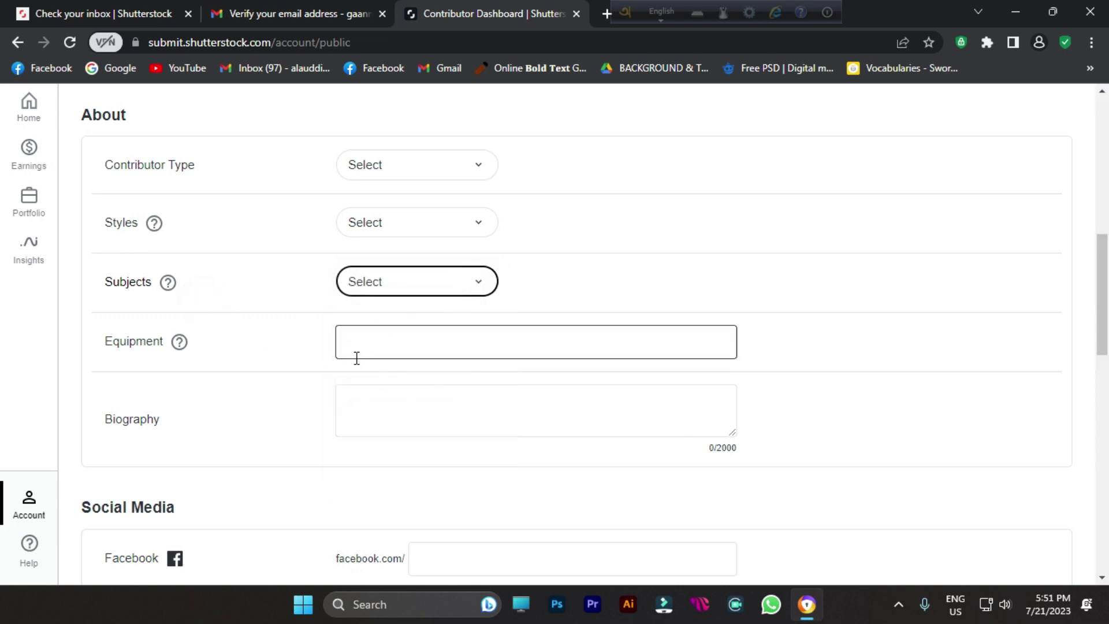
Step: Leave Equipment, Biography and Facebook empty and save the public profile
click(395, 345)
click(400, 410)
scroll(542, 420, down, 3)
click(450, 373)
scroll(231, 392, down, 3)
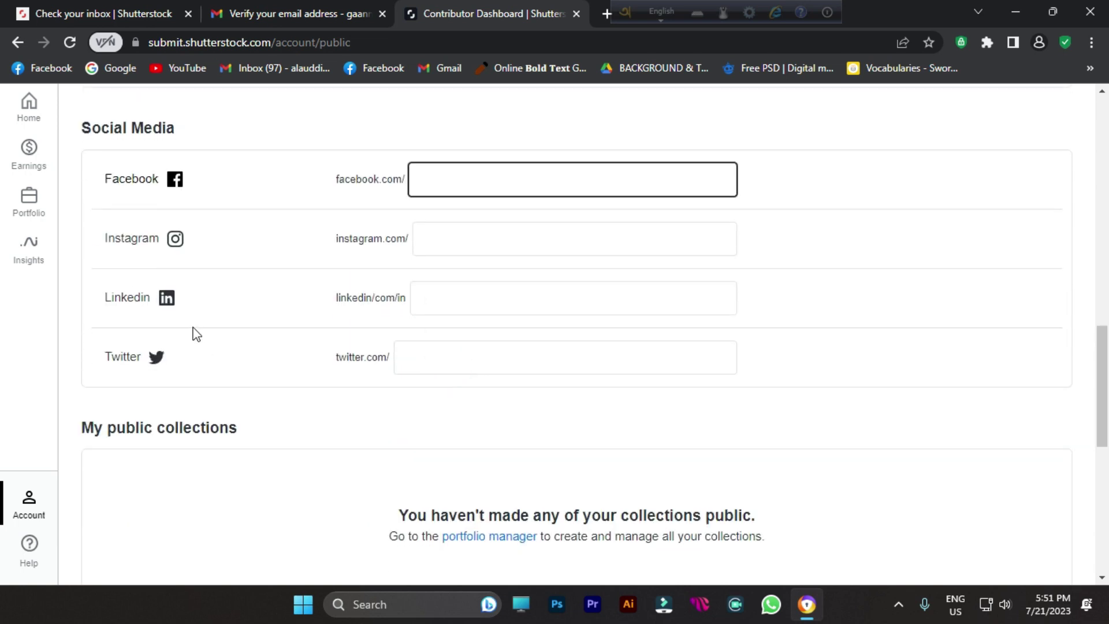
scroll(488, 286, down, 3)
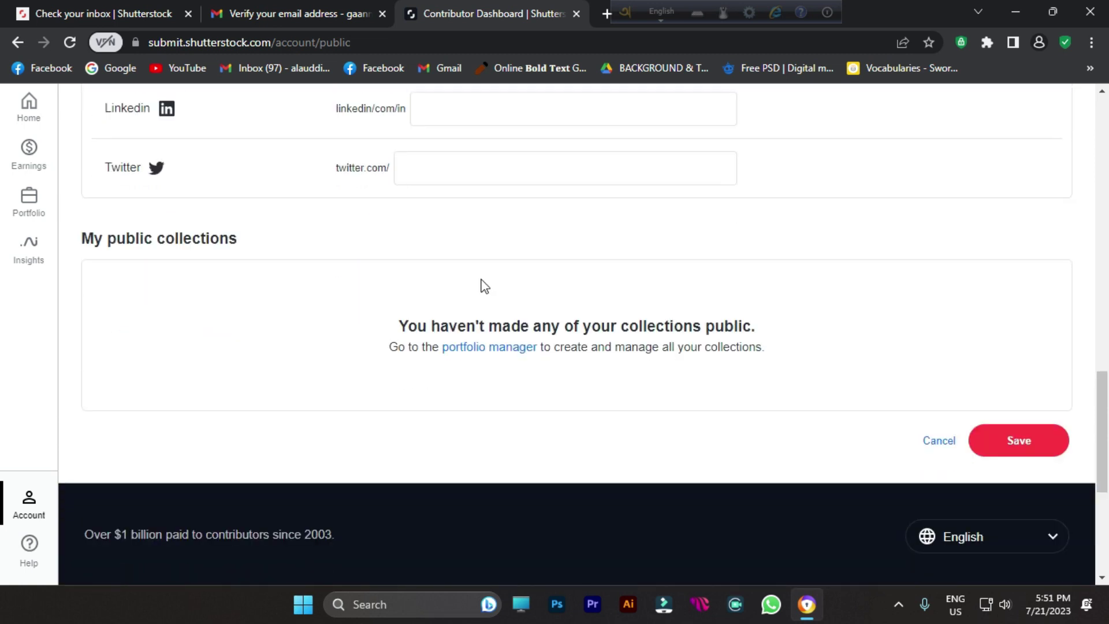
click(1018, 448)
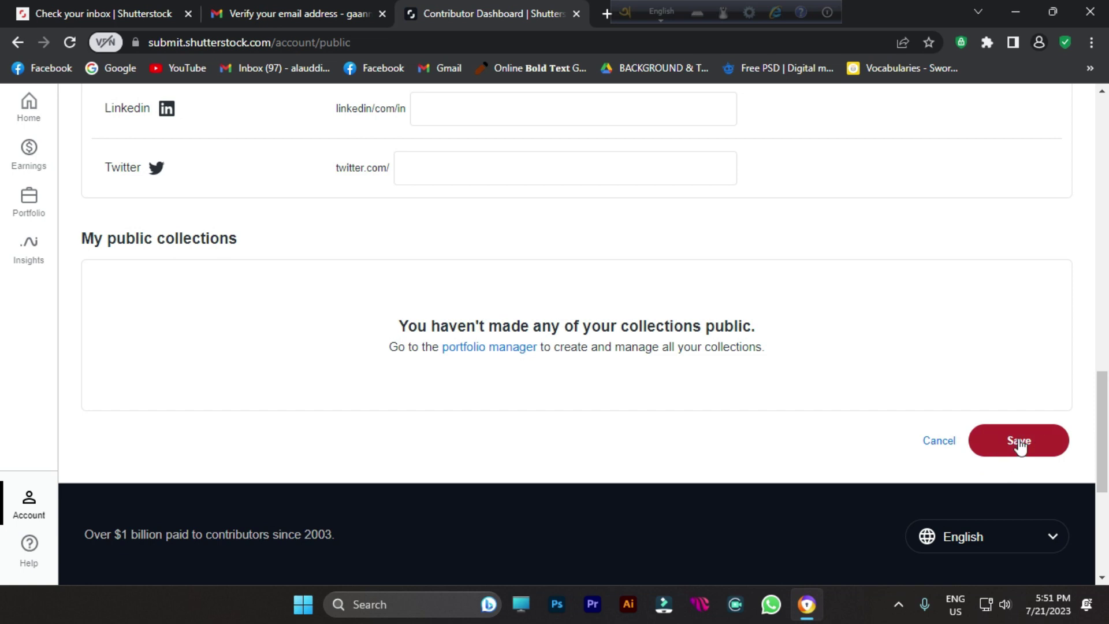